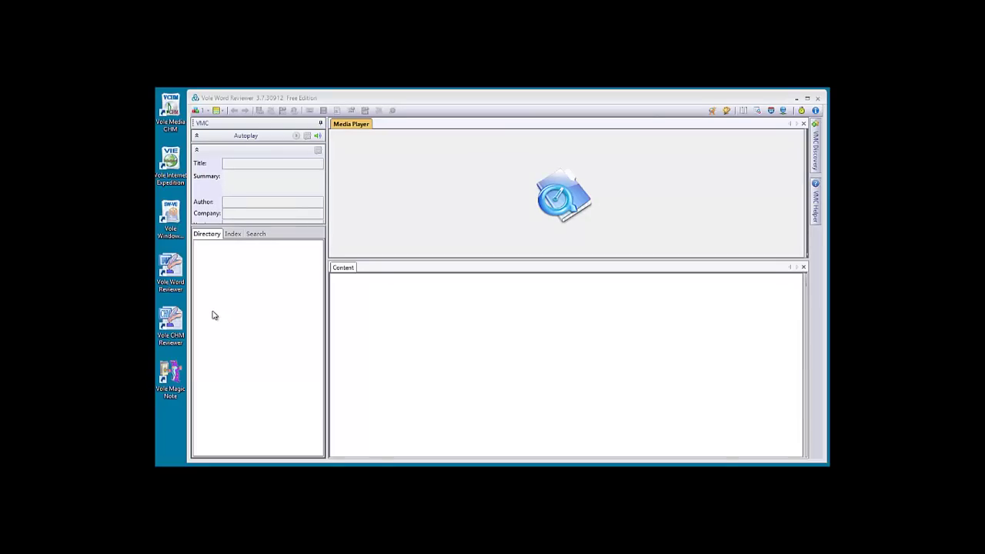
Import MICROSOFT PRE-RELEASE SOFTWARE LICENSE TERMS.docx and expand its headings in the directory.
{"action": "left_click", "coordinate": [219, 111]}
{"action": "left_click", "coordinate": [236, 136]}
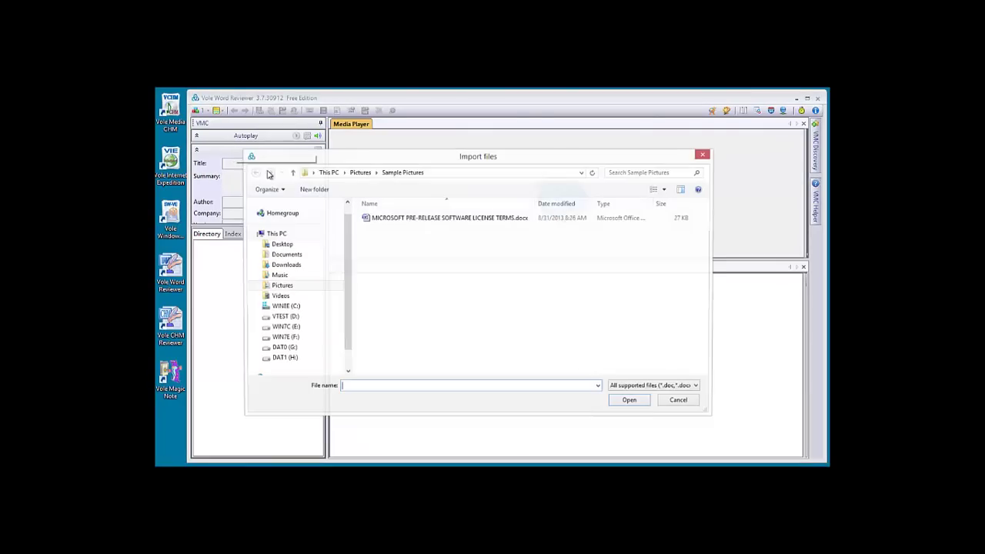
{"action": "double_click", "coordinate": [447, 219]}
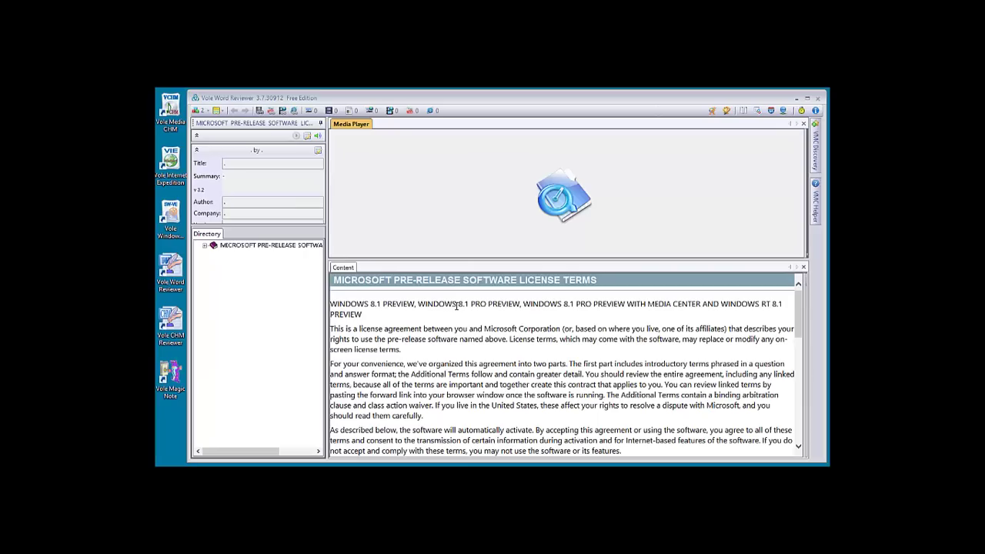
{"action": "left_click", "coordinate": [205, 245]}
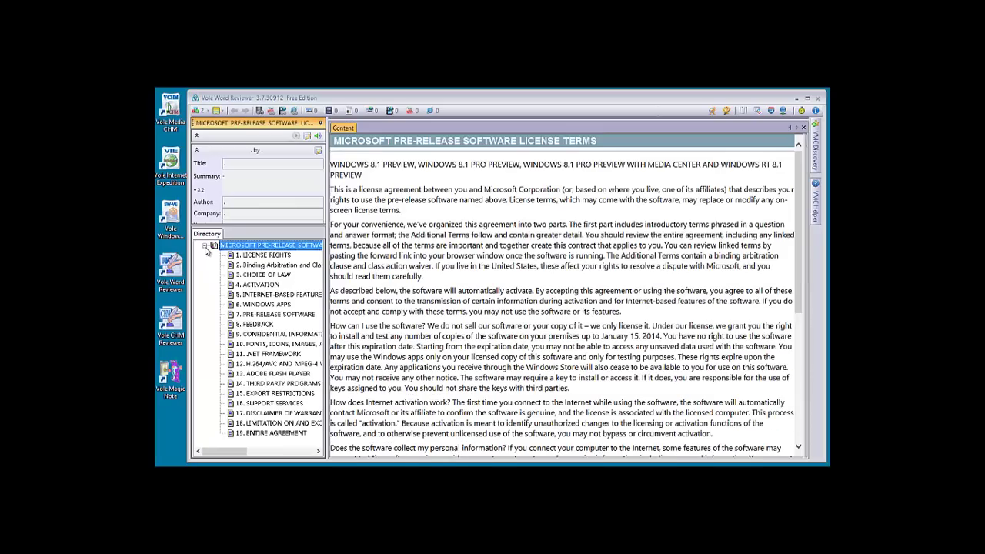
Browse the imported document's sections from 1. LICENSE RIGHTS through 8. FEEDBACK.
{"action": "left_click", "coordinate": [253, 257]}
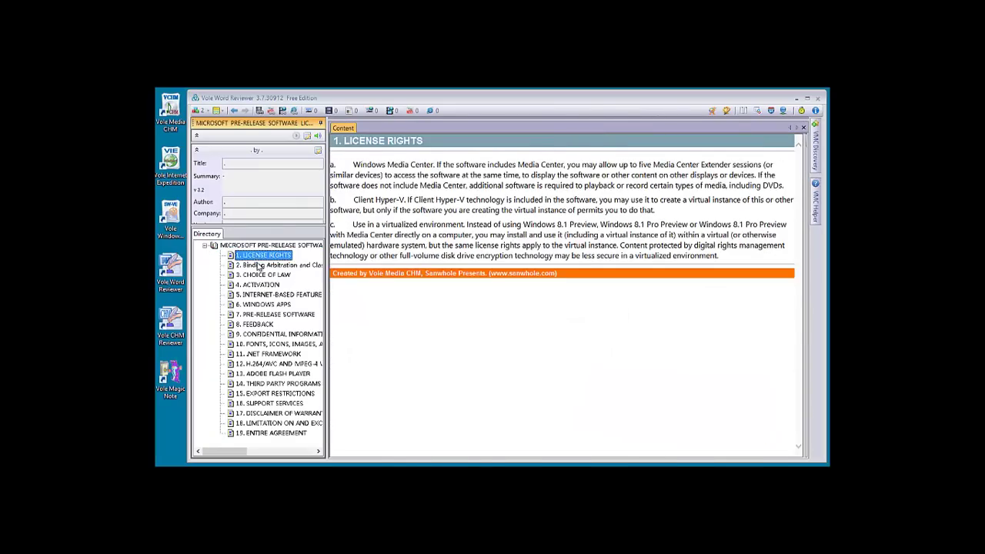
{"action": "left_click", "coordinate": [258, 266]}
{"action": "left_click", "coordinate": [257, 276]}
{"action": "left_click", "coordinate": [257, 285]}
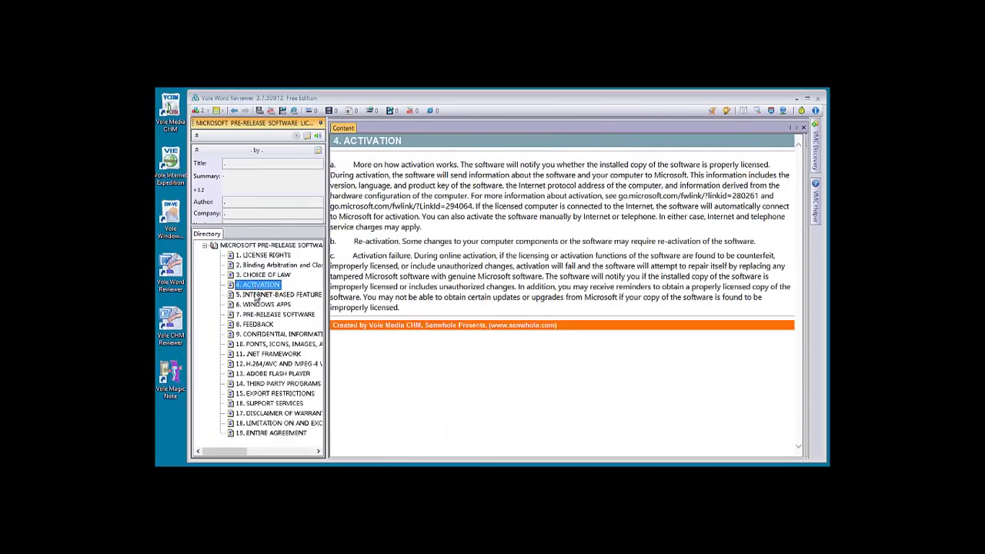
{"action": "left_click", "coordinate": [258, 296]}
{"action": "left_click", "coordinate": [257, 304]}
{"action": "left_click", "coordinate": [257, 314]}
{"action": "left_click", "coordinate": [256, 325]}
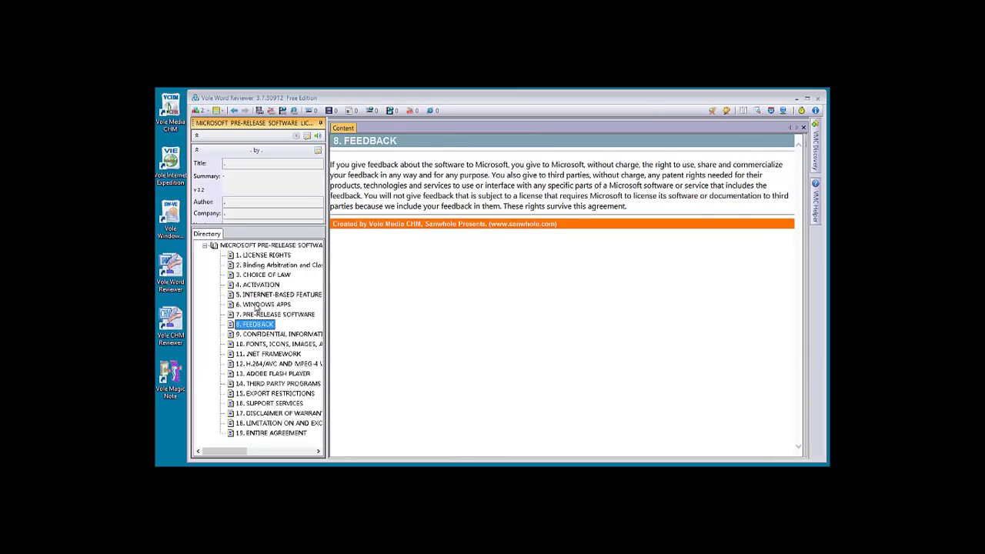
{"action": "left_click", "coordinate": [261, 245]}
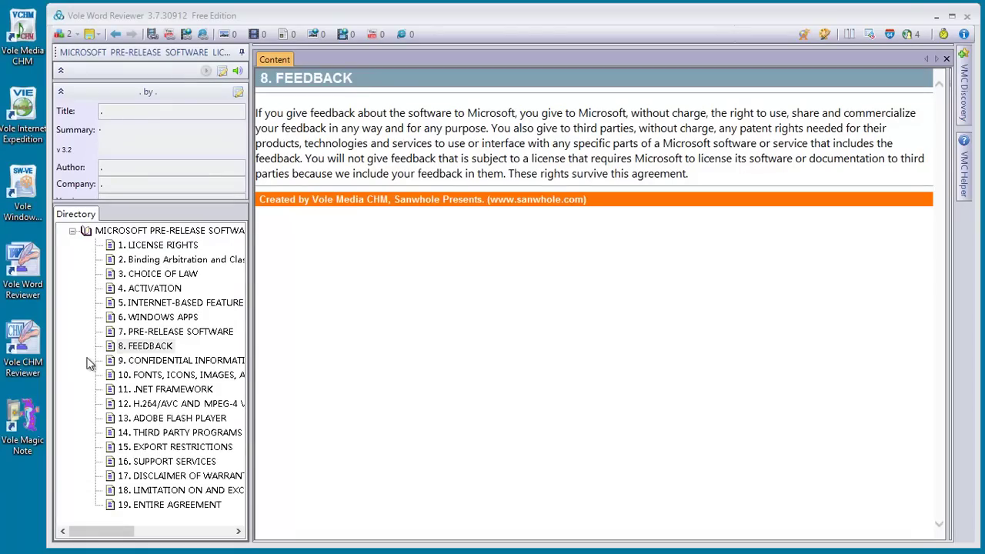
Open a review for the 1. LICENSE RIGHTS heading.
{"action": "left_click", "coordinate": [143, 246]}
{"action": "right_click", "coordinate": [141, 247]}
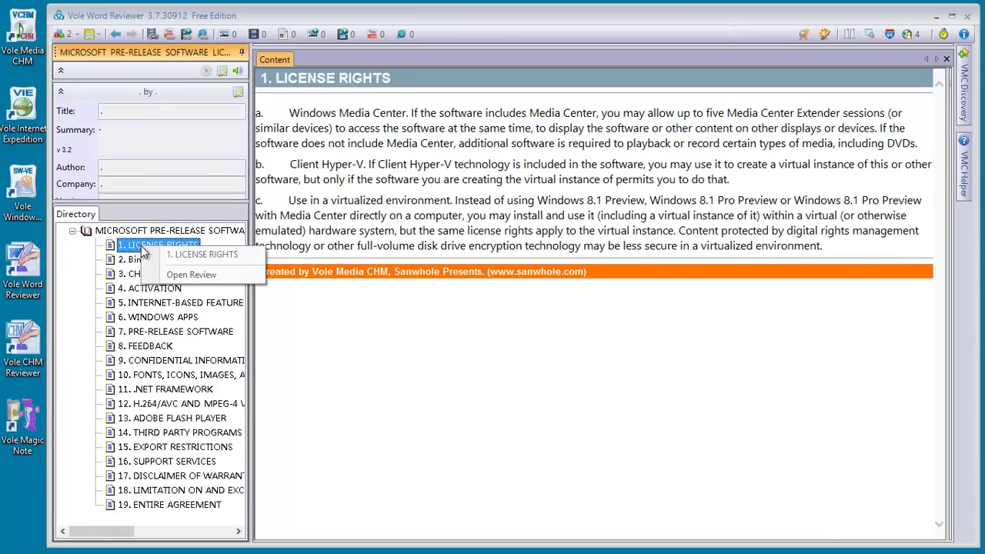
{"action": "left_click", "coordinate": [191, 275]}
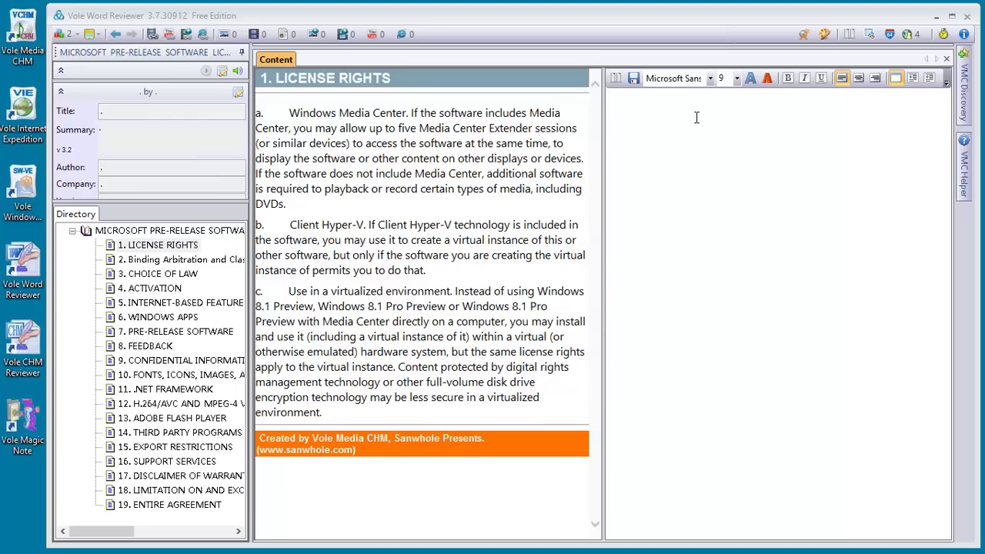
Write a review paragraph about Vole Word Reviewer, beginning "When you are reading or learning an Office Word doc, you may want to write some notes".
{"action": "type", "text": "When "}
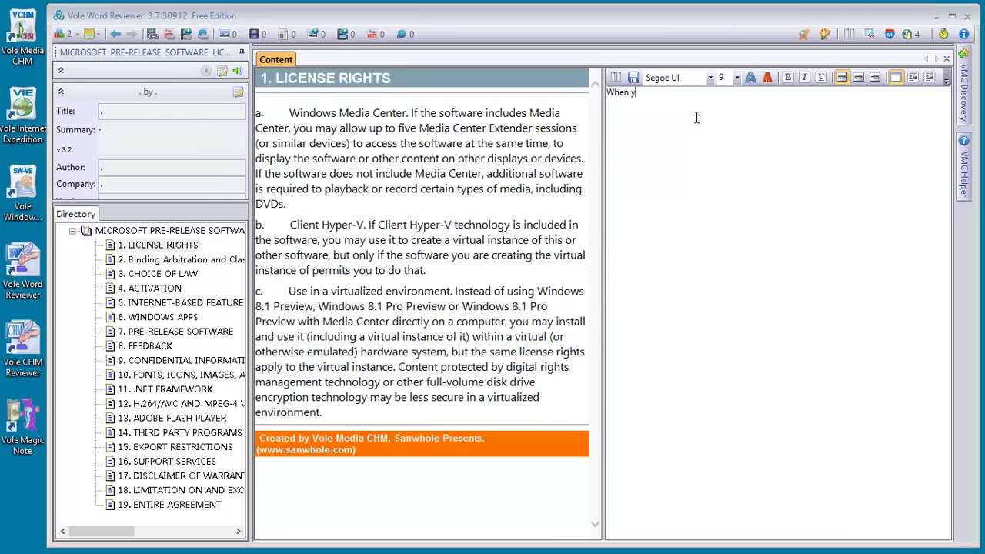
{"action": "type", "text": "you are reading or learning an Office Word"}
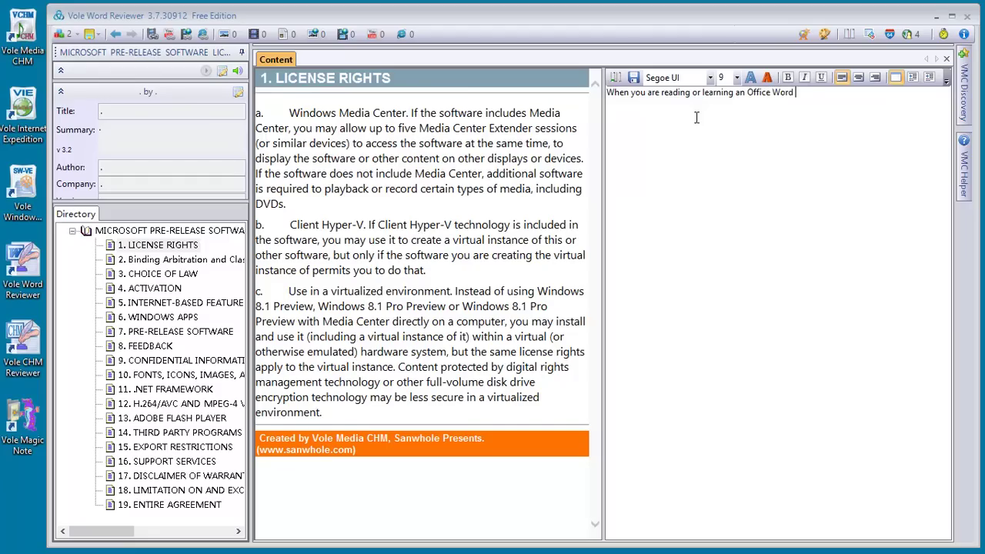
{"action": "type", "text": " doc, you may want to write some"}
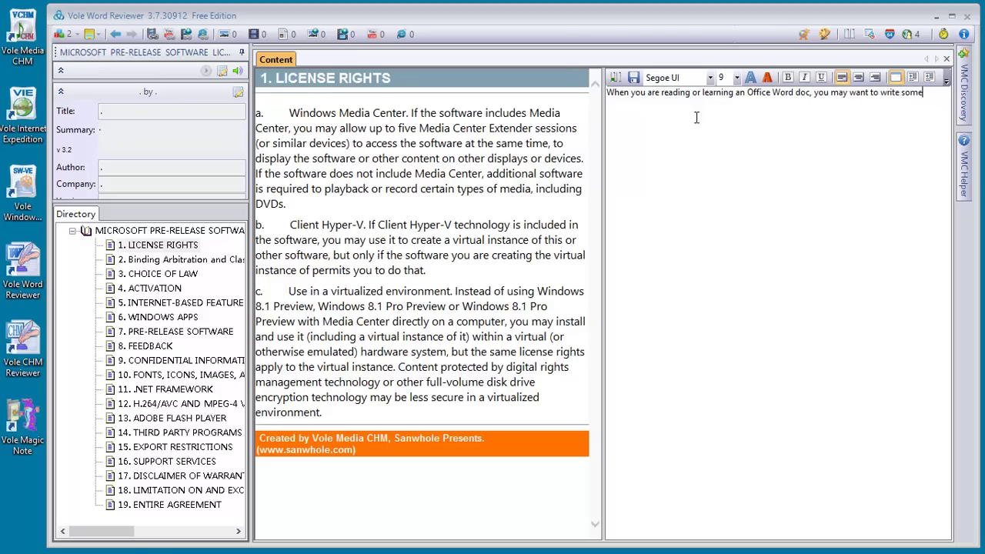
{"action": "type", "text": " notes for you or some comments for your s"}
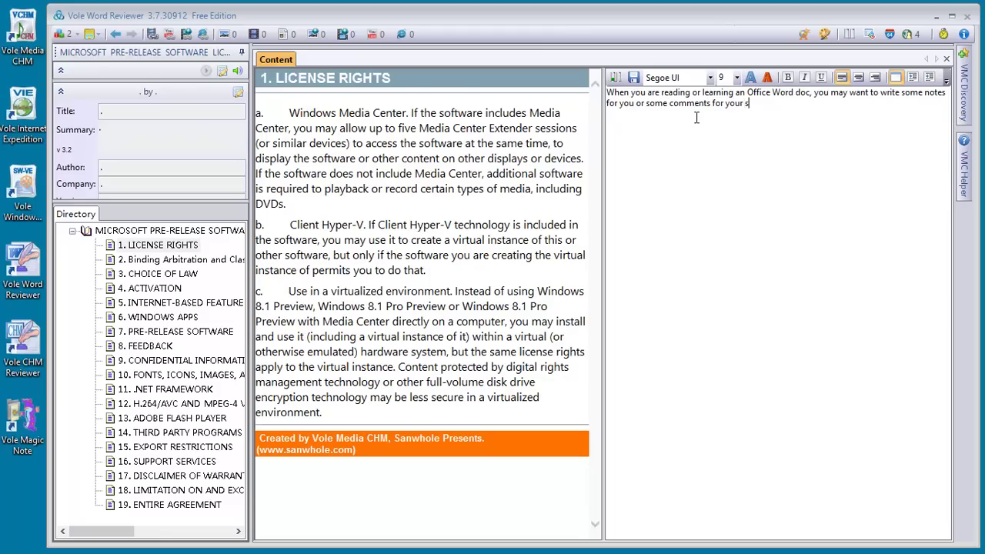
{"action": "type", "text": "taff."}
{"action": "type", "text": "Reviewing the doc or printing out are not good ideas, because that will change the Word file or uneconomical. Vole Word Reviewer can add reviews to Office Word doc and never change it. It can make text, image, audio and video reviews  to the integral doc and each heading."}
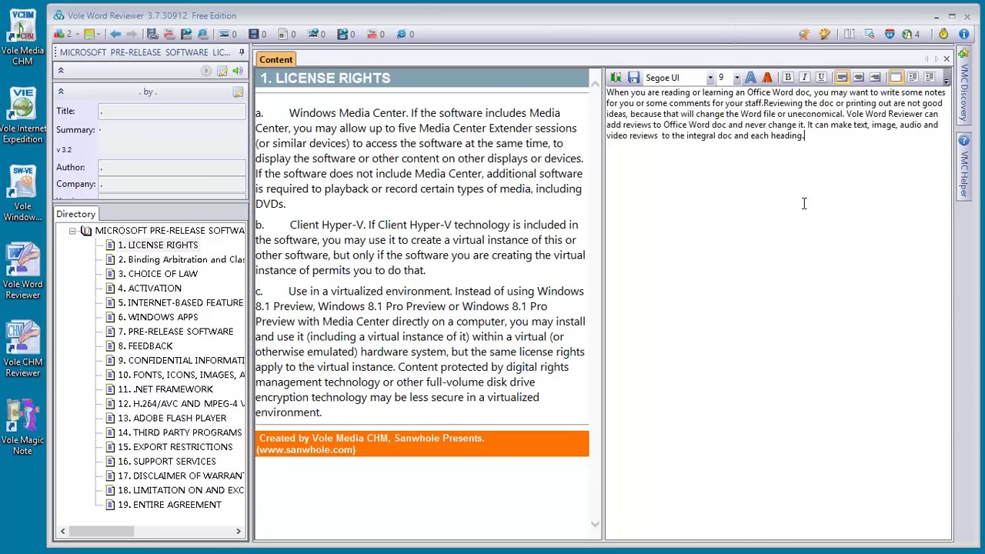
{"action": "left_click", "coordinate": [764, 106]}
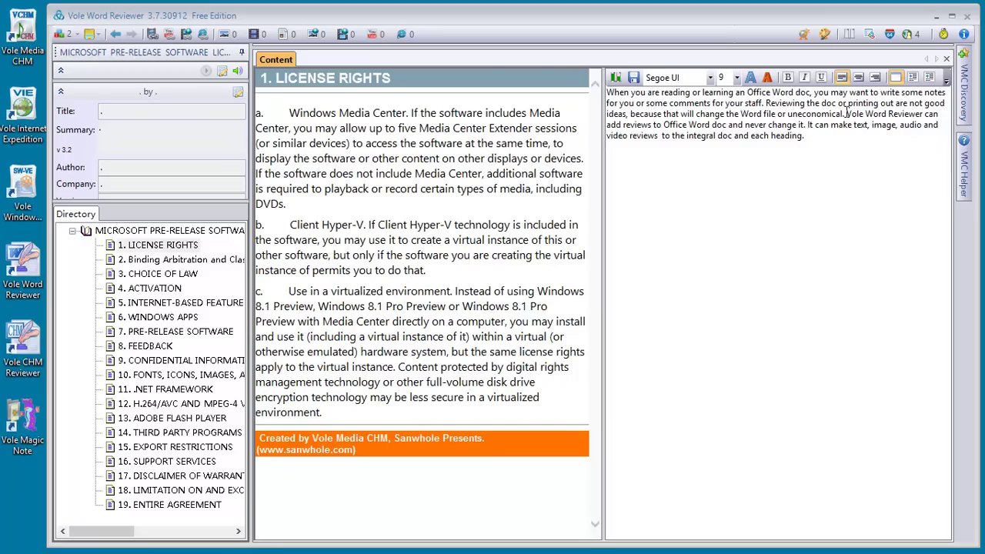
Color the review sentence "Vole Word Reviewer can add reviews to Office Word doc and never change it." blue.
{"action": "left_click_drag", "start_coordinate": [846, 113], "coordinate": [809, 127]}
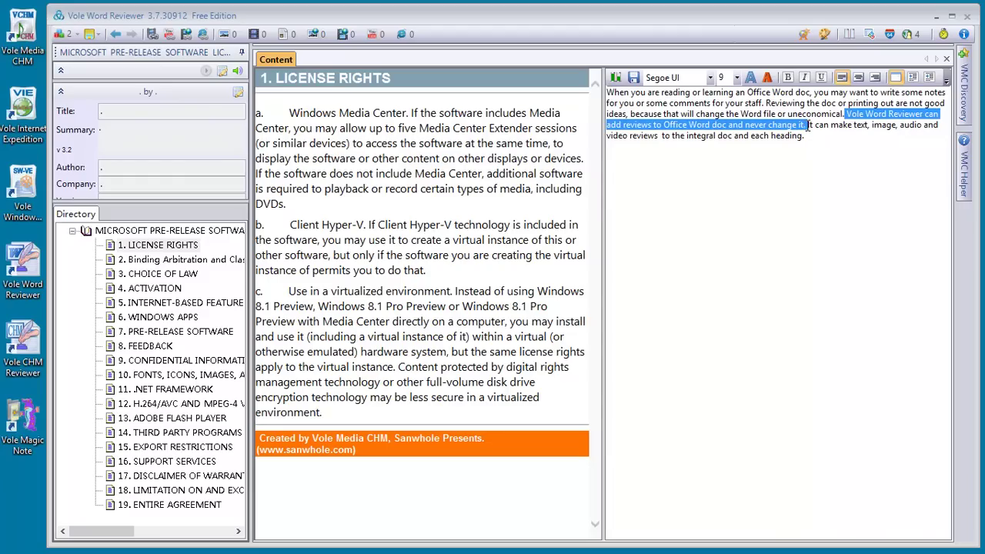
{"action": "left_click", "coordinate": [751, 77]}
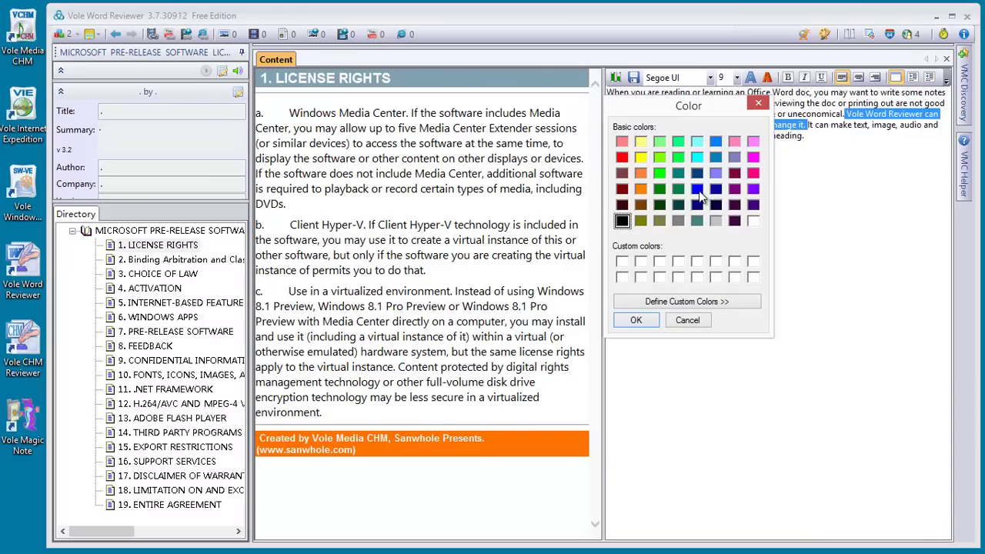
{"action": "left_click", "coordinate": [698, 190]}
{"action": "left_click", "coordinate": [635, 320]}
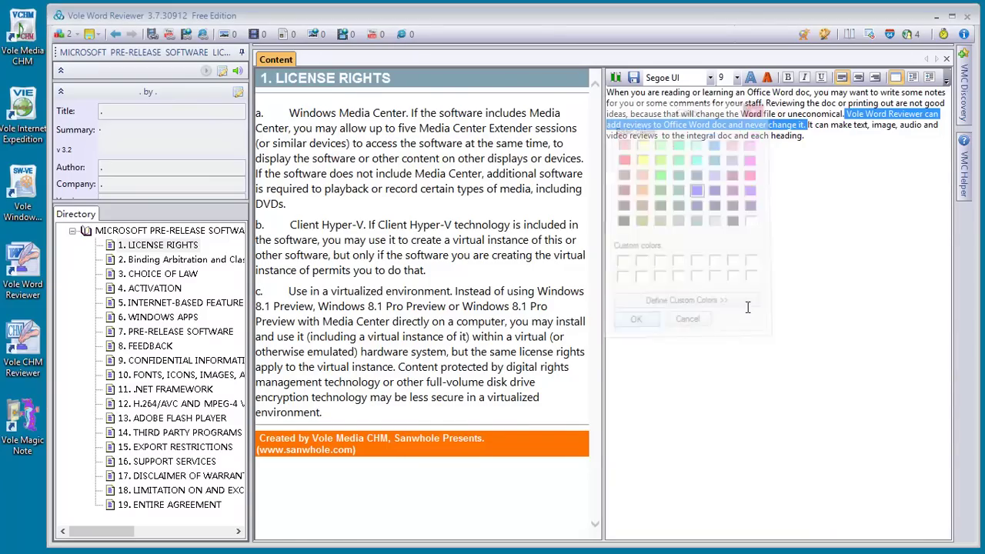
{"action": "left_click", "coordinate": [835, 162]}
Set the entire review text to font size 12 and save the review.
{"action": "key", "text": "ctrl+a"}
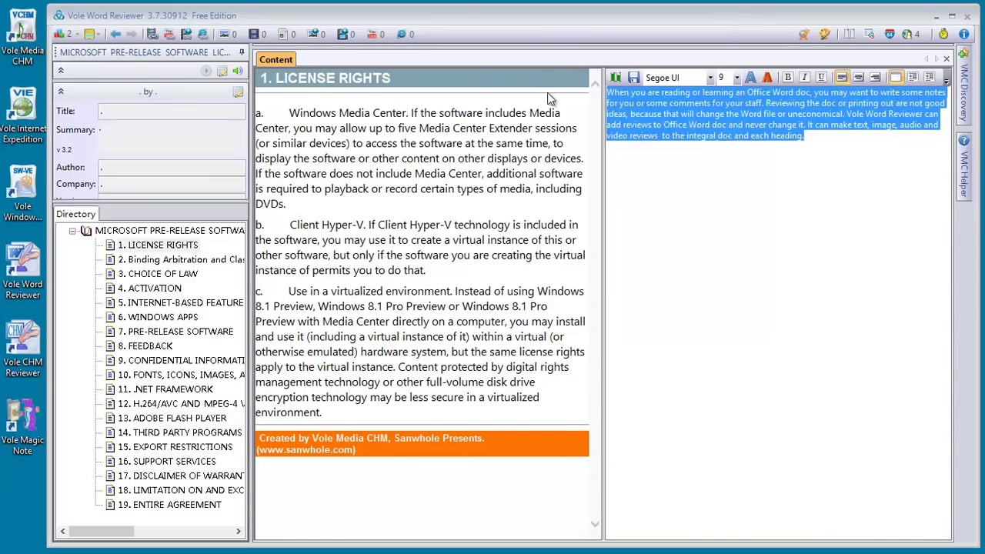
{"action": "left_click", "coordinate": [735, 77]}
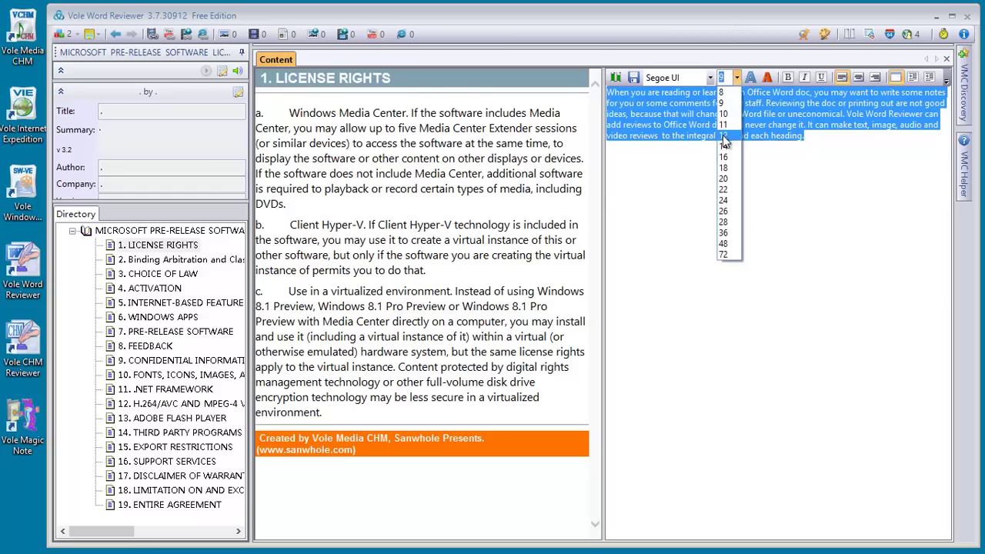
{"action": "left_click", "coordinate": [726, 137]}
{"action": "left_click", "coordinate": [752, 260]}
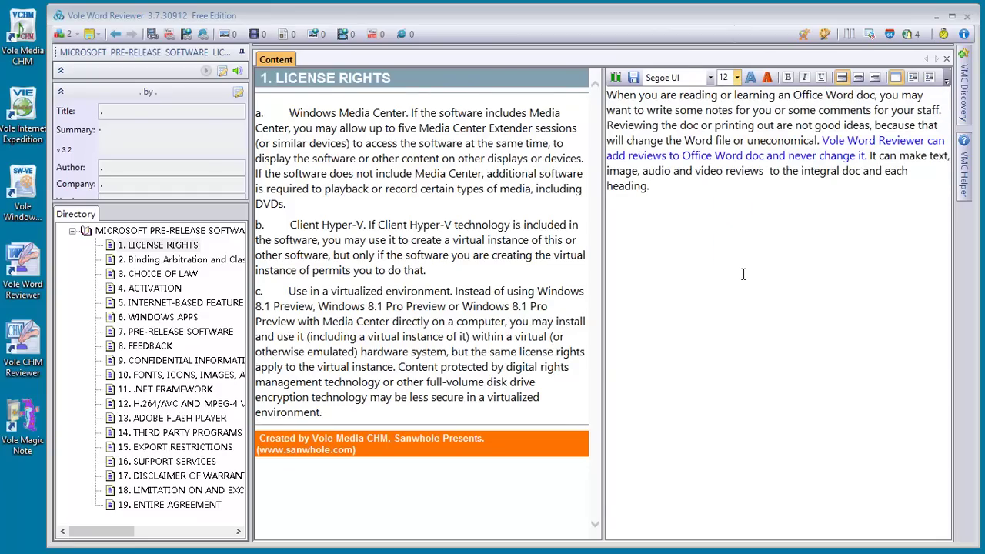
{"action": "left_click", "coordinate": [632, 78]}
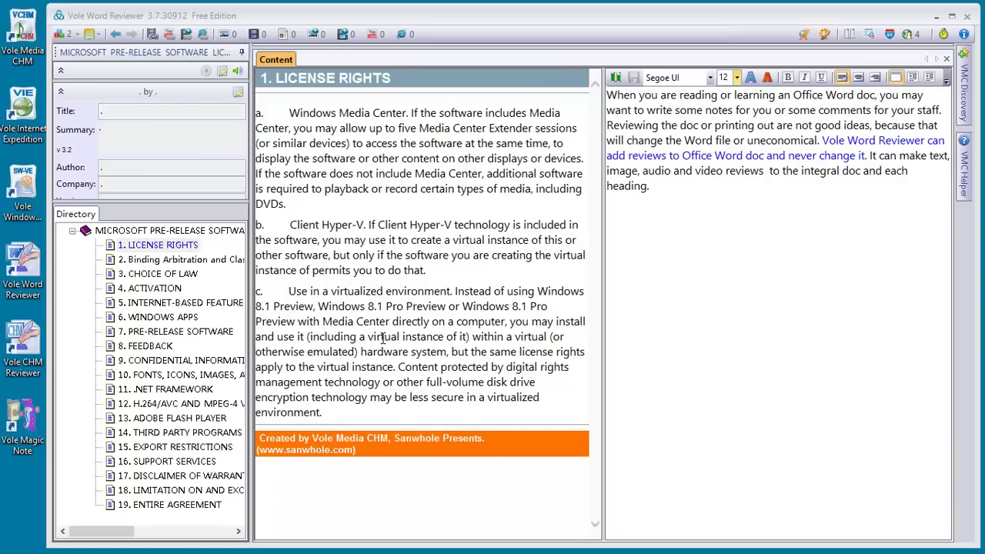
Attach the image DenaliSquirrel.jpg to the 1. LICENSE RIGHTS heading.
{"action": "left_click", "coordinate": [159, 246]}
{"action": "left_click", "coordinate": [152, 33]}
{"action": "double_click", "coordinate": [421, 196]}
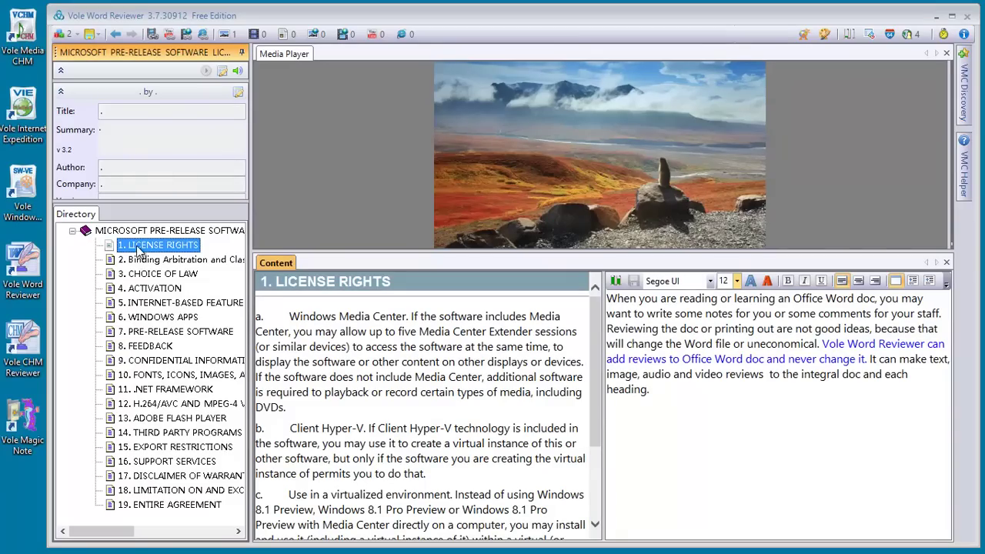
Attach the audio file With an orchid R.mp3 and the video Wildlife.wmv to the 1. LICENSE RIGHTS heading.
{"action": "left_click", "coordinate": [152, 34]}
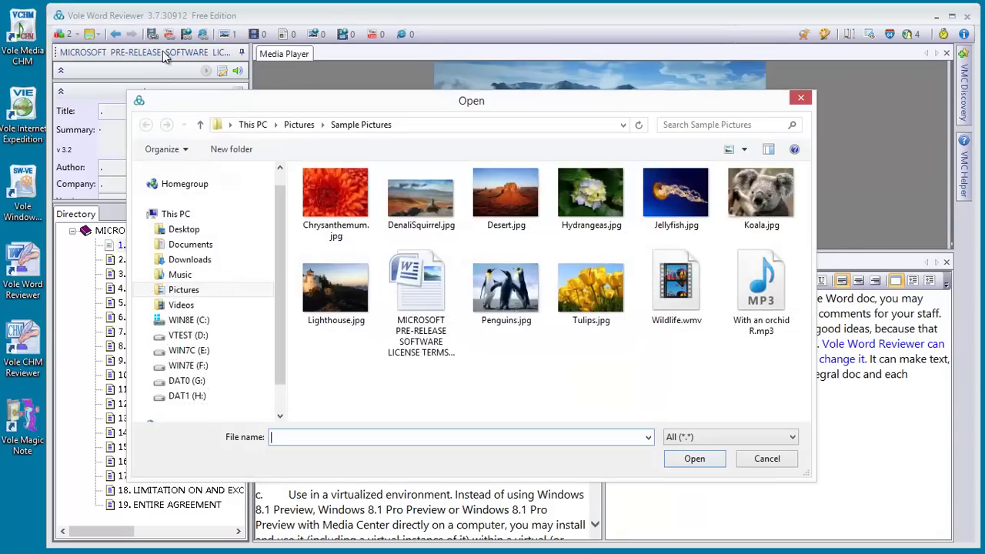
{"action": "double_click", "coordinate": [760, 285]}
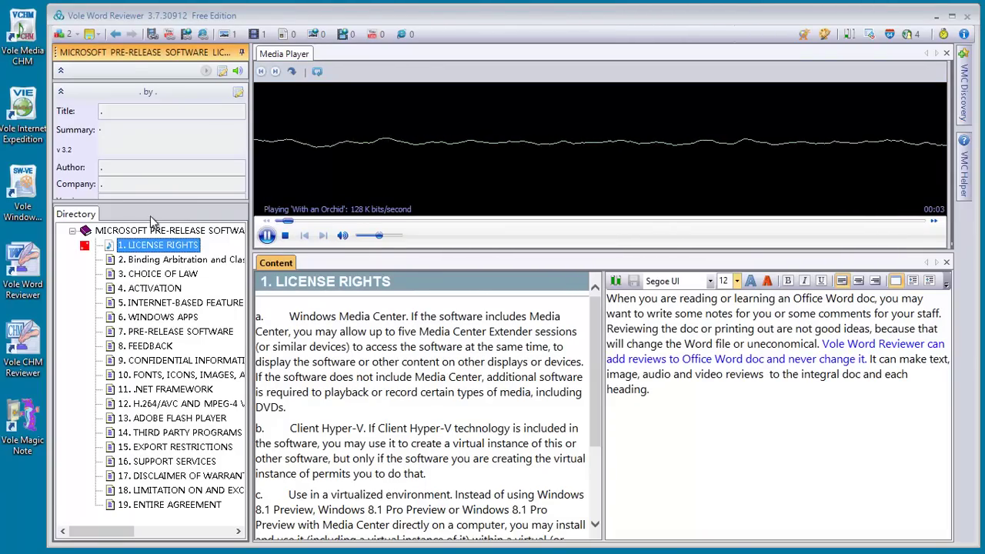
{"action": "left_click", "coordinate": [152, 35]}
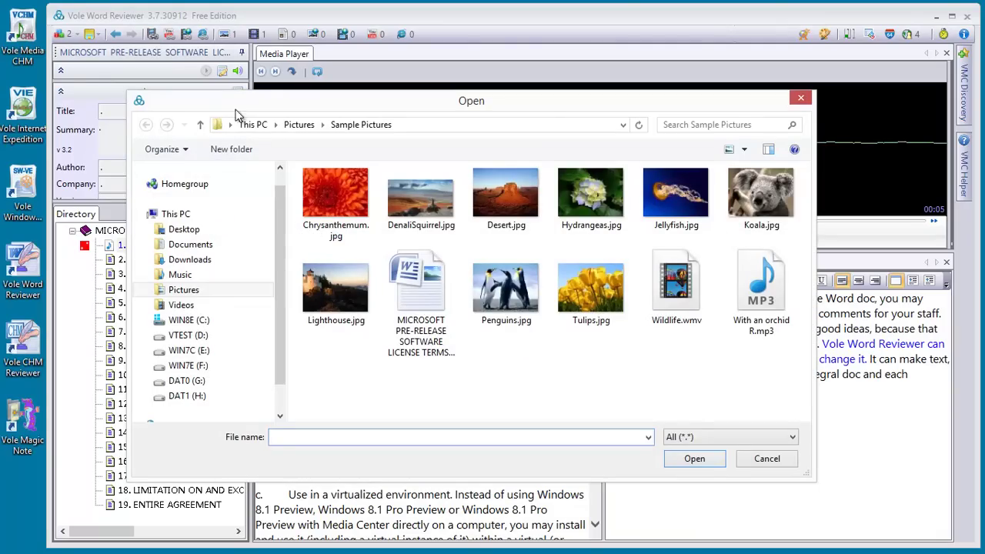
{"action": "left_click_drag", "start_coordinate": [541, 108], "coordinate": [560, 127]}
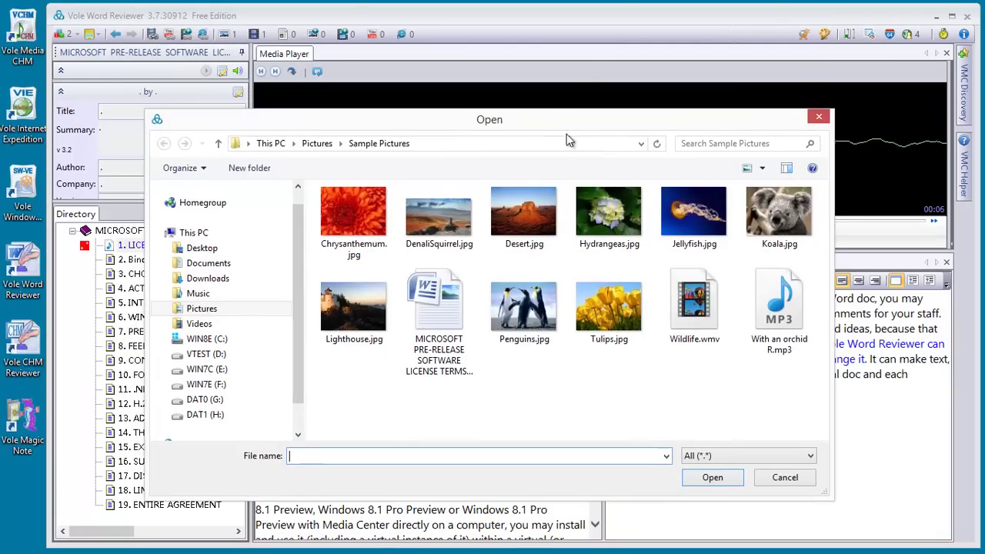
{"action": "double_click", "coordinate": [694, 299]}
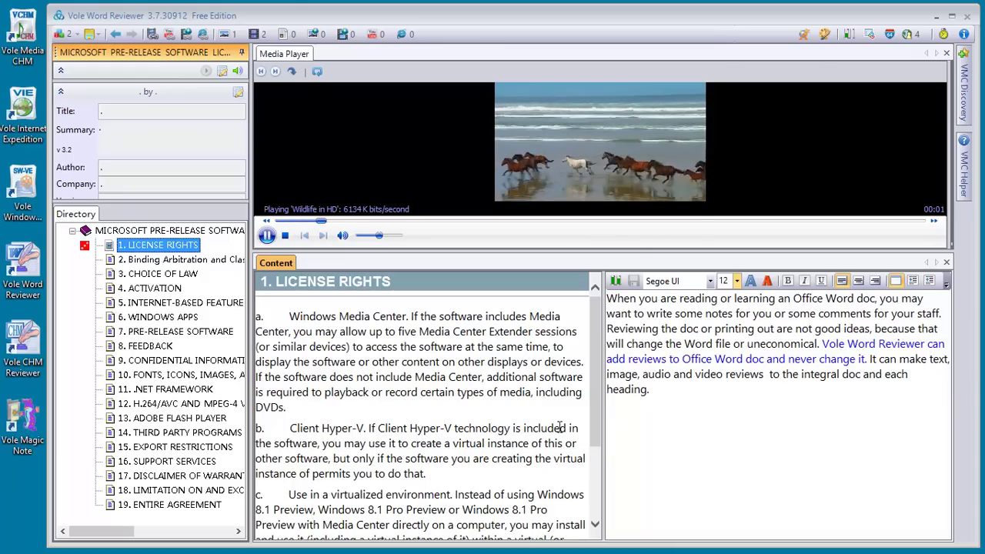
Display DenaliSquirrel.jpg and move it up to first place in the LICENSE RIGHTS media list.
{"action": "right_click", "coordinate": [150, 245]}
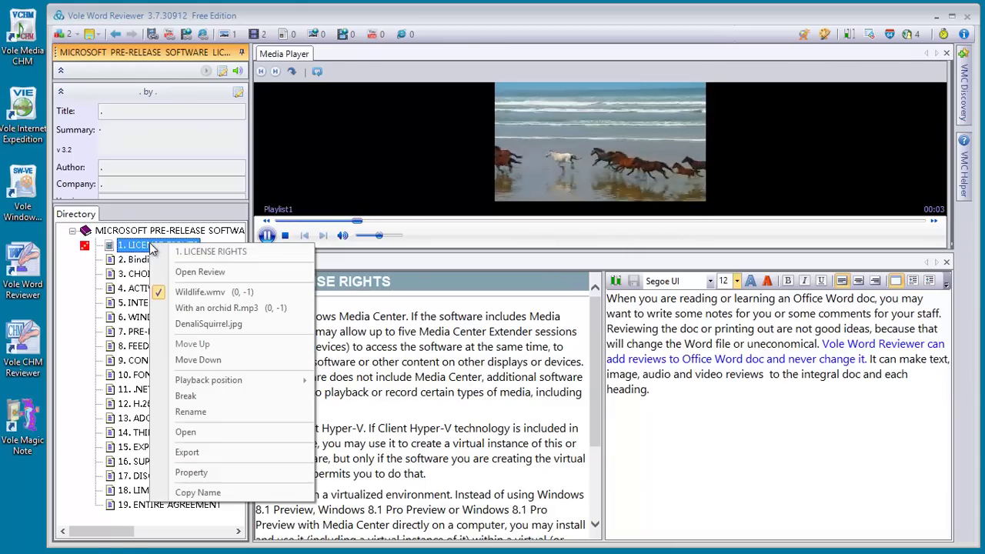
{"action": "left_click", "coordinate": [211, 324]}
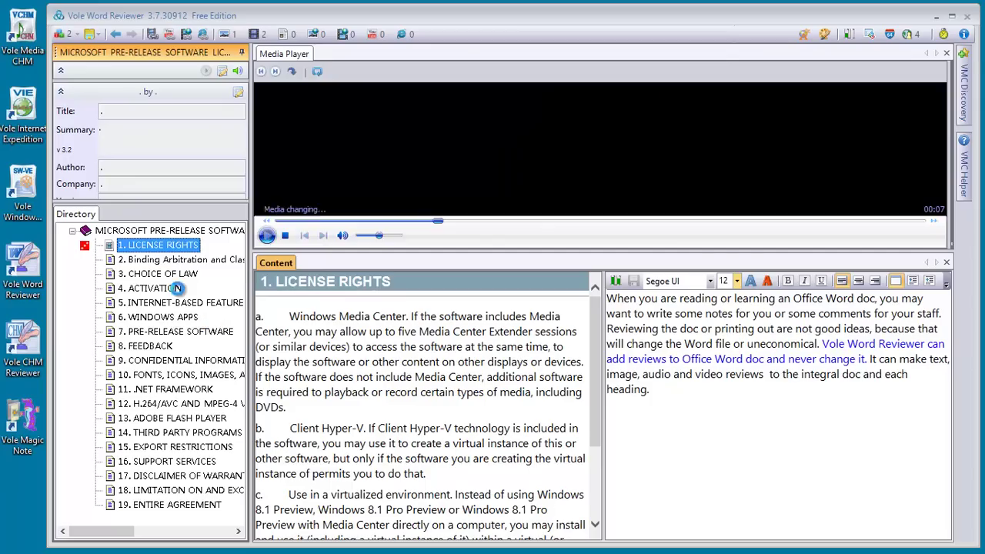
{"action": "right_click", "coordinate": [169, 255]}
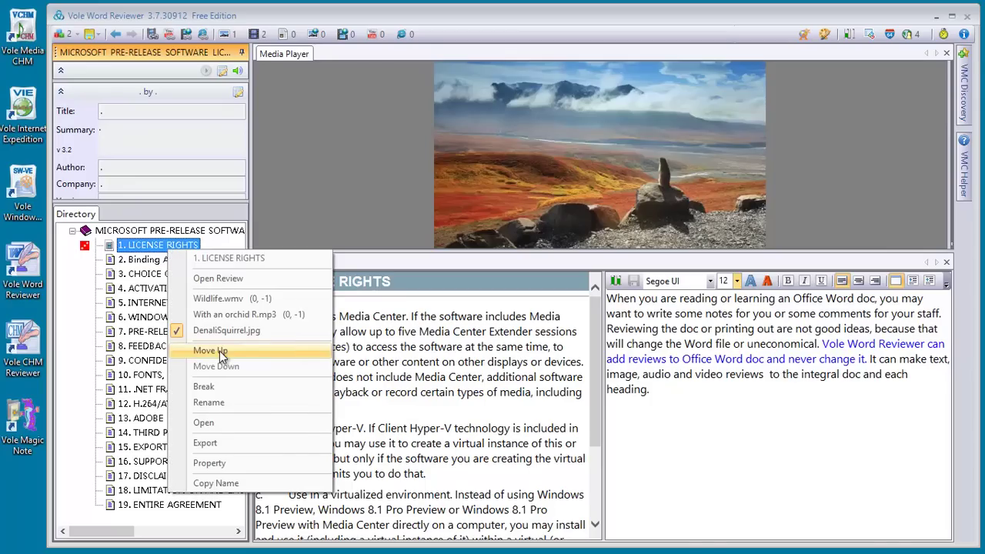
{"action": "left_click", "coordinate": [219, 350]}
{"action": "right_click", "coordinate": [179, 247]}
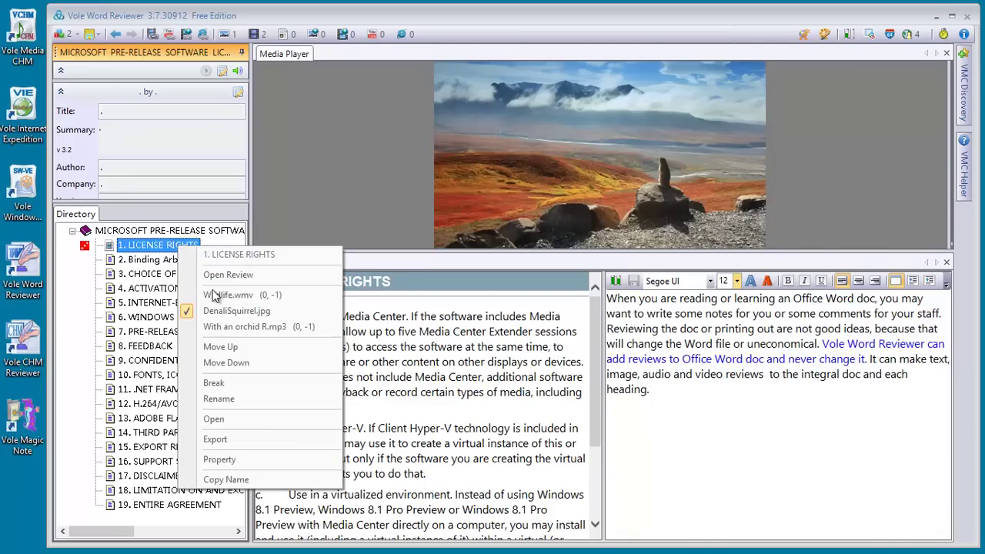
{"action": "left_click", "coordinate": [218, 345]}
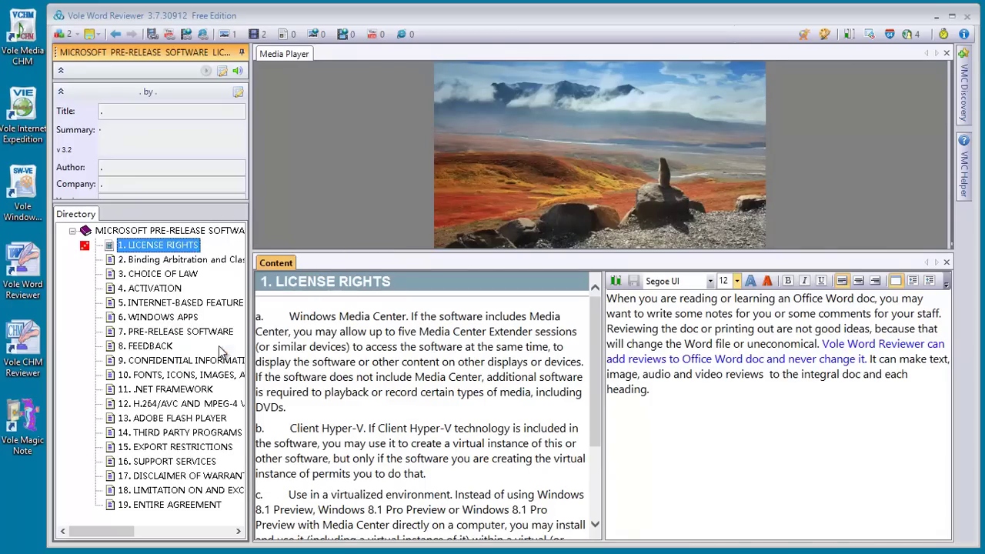
Reselect the 1. LICENSE RIGHTS heading and check the order of its attached media.
{"action": "left_click", "coordinate": [157, 260]}
{"action": "left_click", "coordinate": [148, 246]}
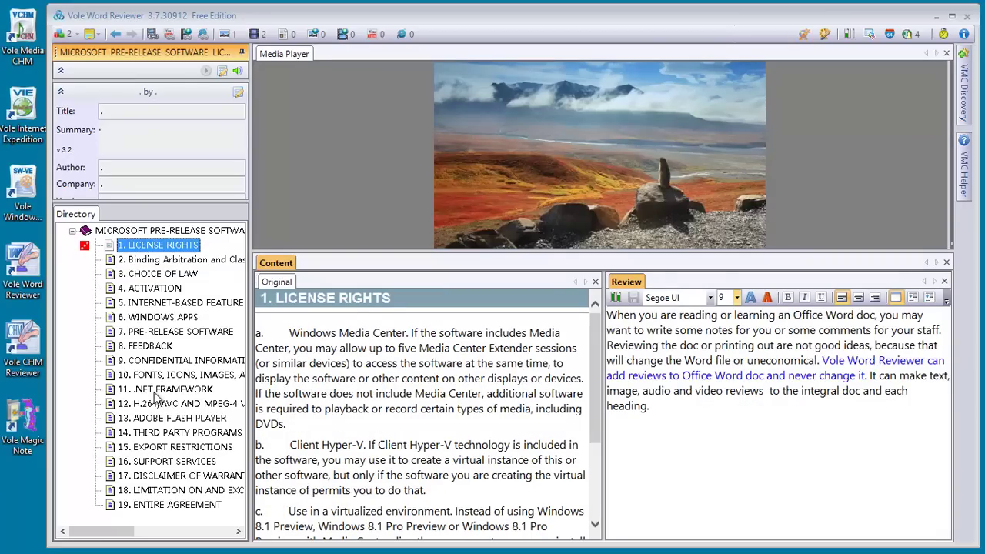
{"action": "right_click", "coordinate": [152, 251]}
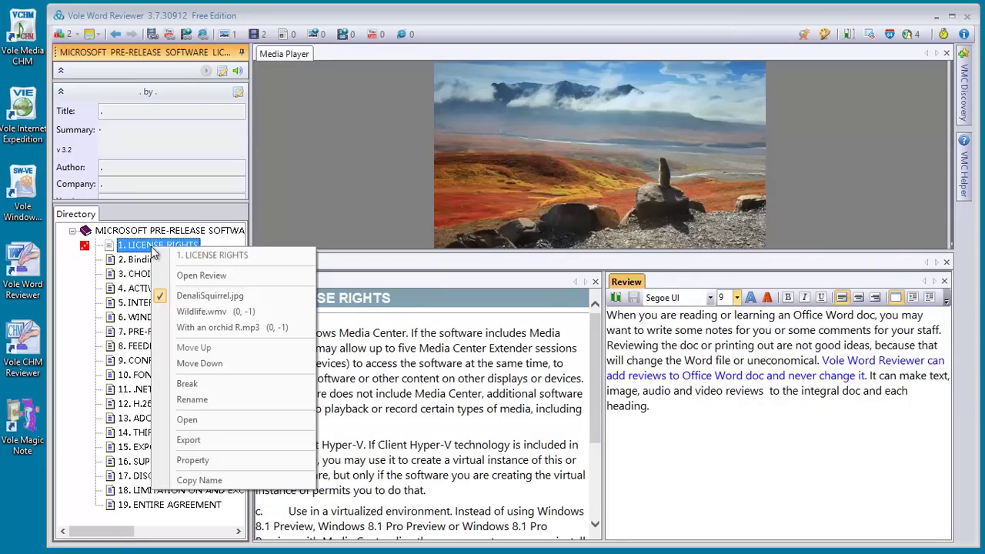
Select the attached With an orchid R.mp3 and inspect the DenaliSquirrel.jpg image at 100% zoom, returning it to its fitted size.
{"action": "left_click", "coordinate": [206, 328]}
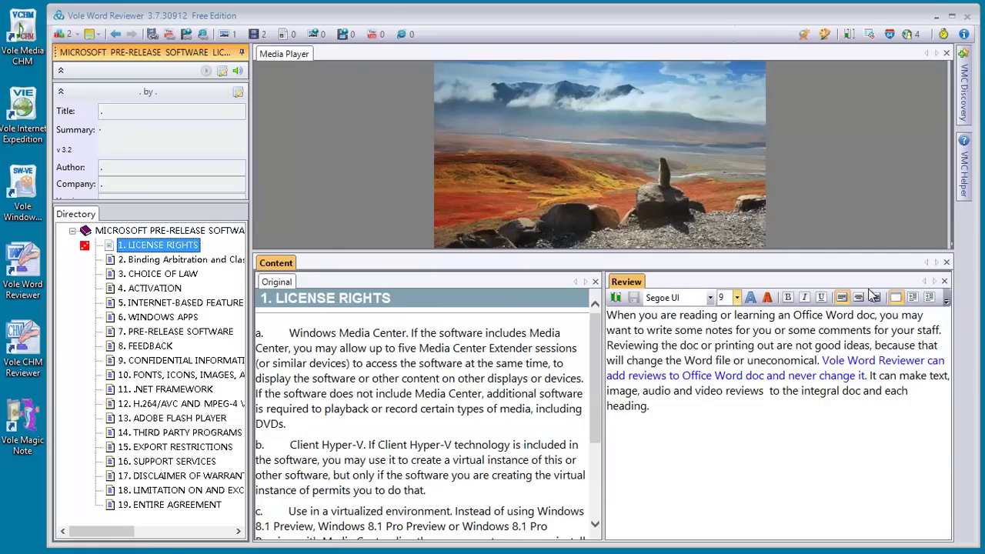
{"action": "left_click", "coordinate": [684, 186]}
{"action": "left_click_drag", "start_coordinate": [848, 181], "coordinate": [882, 207]}
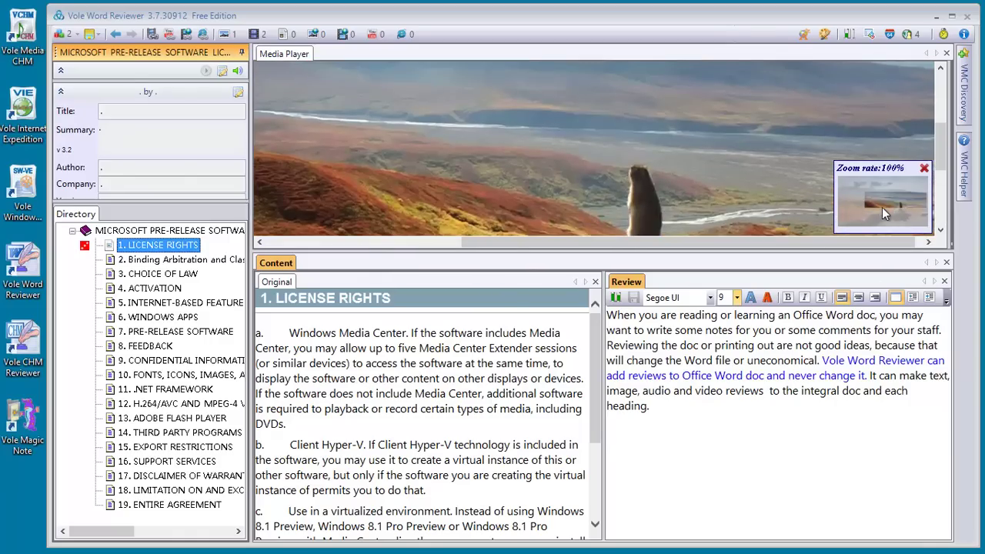
{"action": "left_click", "coordinate": [772, 141]}
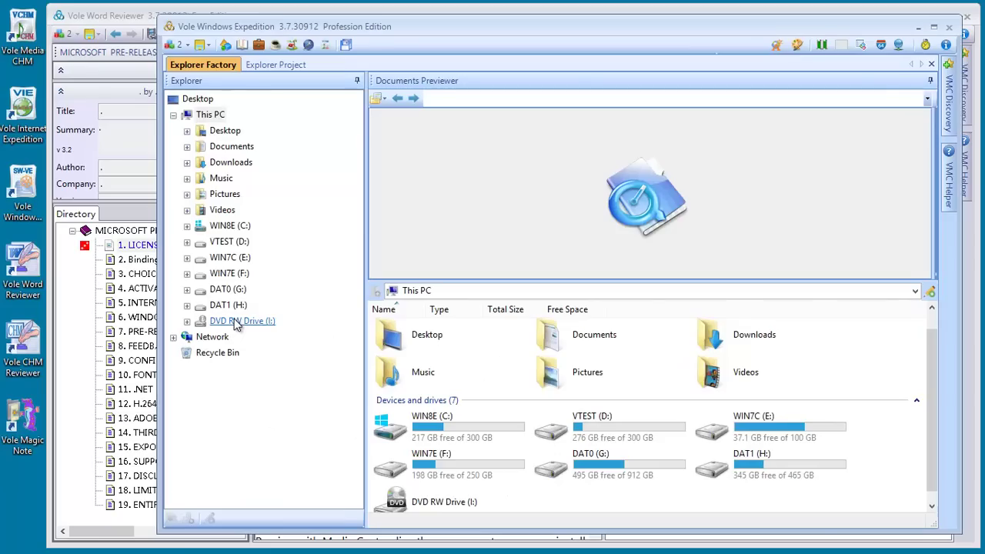
Browse to Pictures > Sample Pictures in Vole Windows Expedition and preview MICROSOFT PRE-RELEASE SOFTWARE LICENSE TERMS.docx.
{"action": "left_click", "coordinate": [187, 194]}
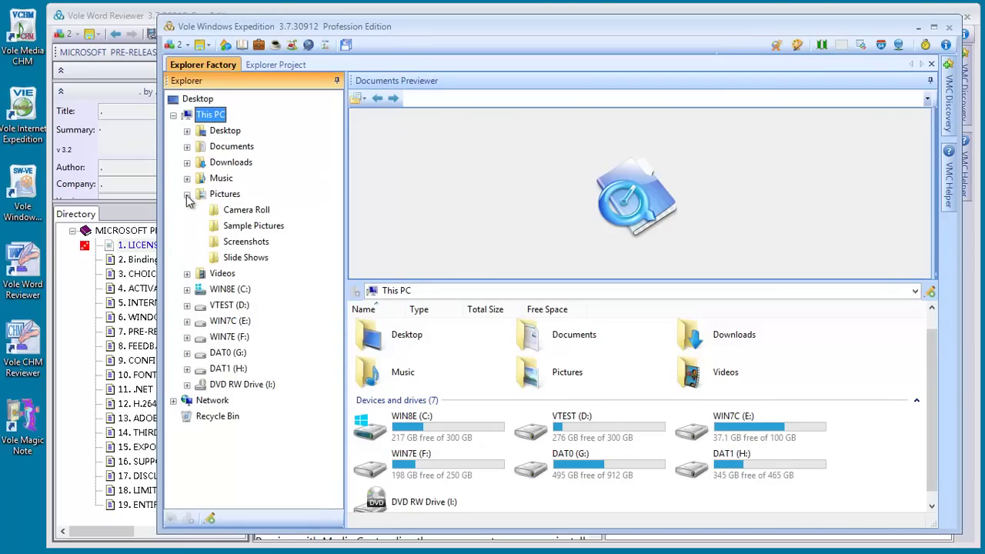
{"action": "left_click", "coordinate": [256, 227]}
{"action": "left_click", "coordinate": [404, 474]}
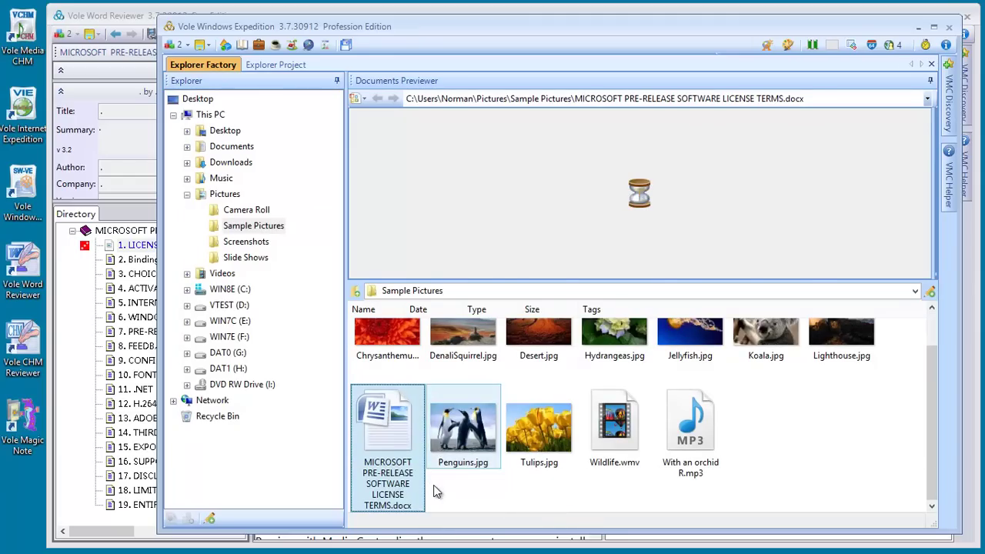
Rename the Word document to MICROSOFT PRE-RELEASE SOFTWARE LICENSE TERMS.original.docx and return to Vole Word Reviewer.
{"action": "right_click", "coordinate": [388, 445]}
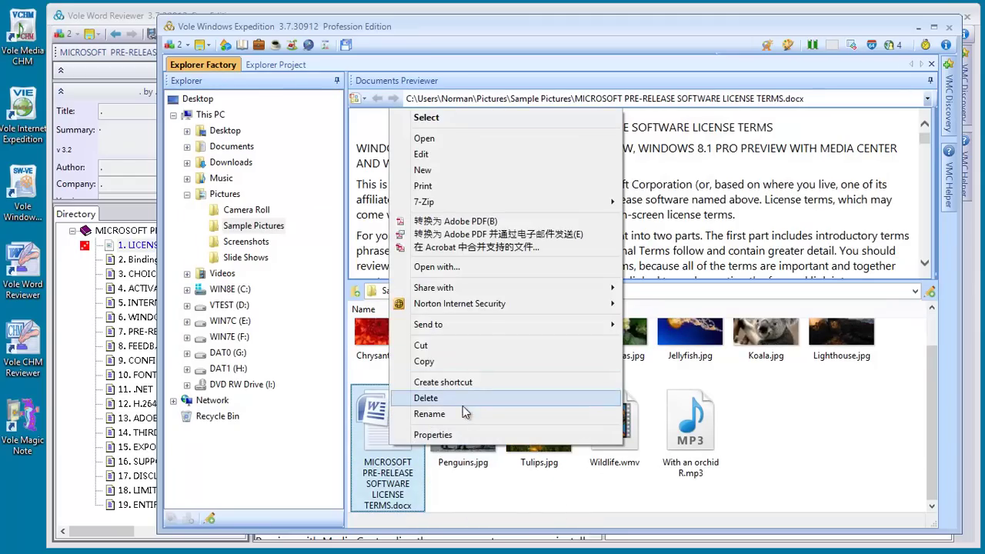
{"action": "left_click", "coordinate": [468, 427]}
{"action": "left_click", "coordinate": [394, 507]}
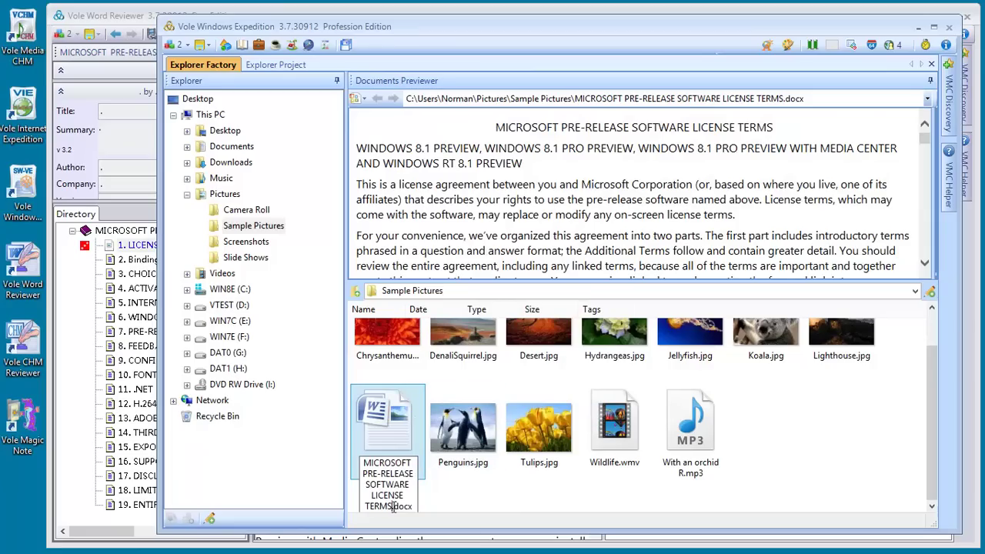
{"action": "key", "text": "Right"}
{"action": "type", "text": "o"}
{"action": "type", "text": "rigin"}
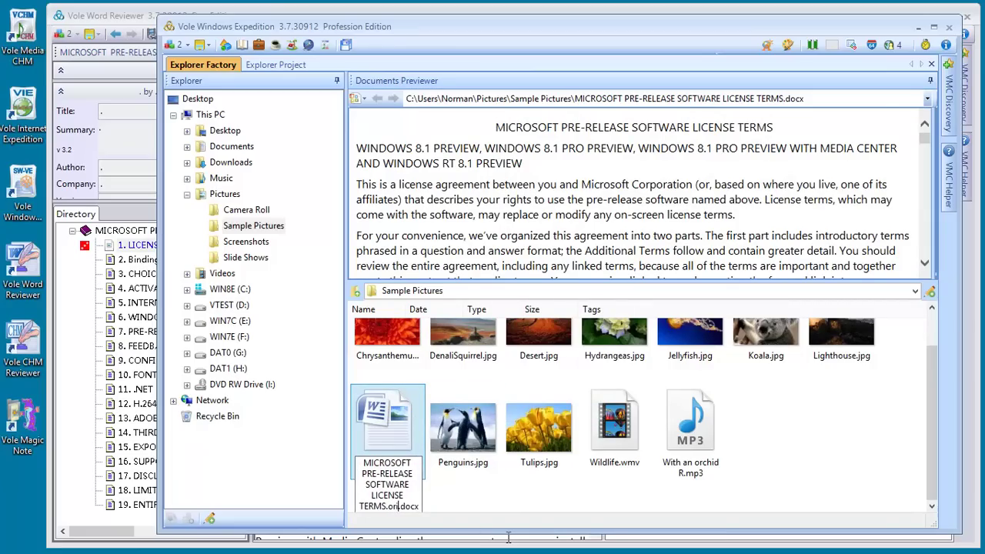
{"action": "type", "text": "al"}
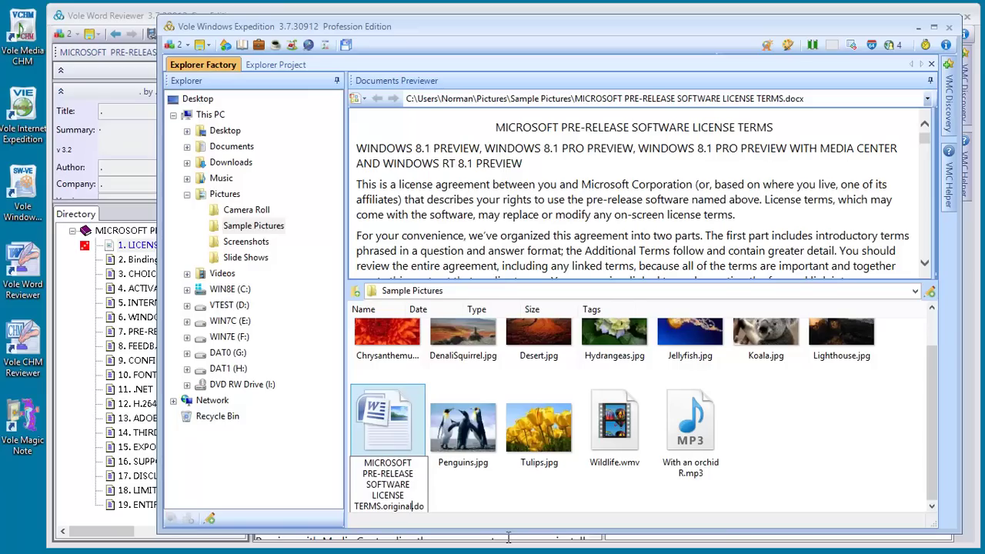
{"action": "key", "text": "Return"}
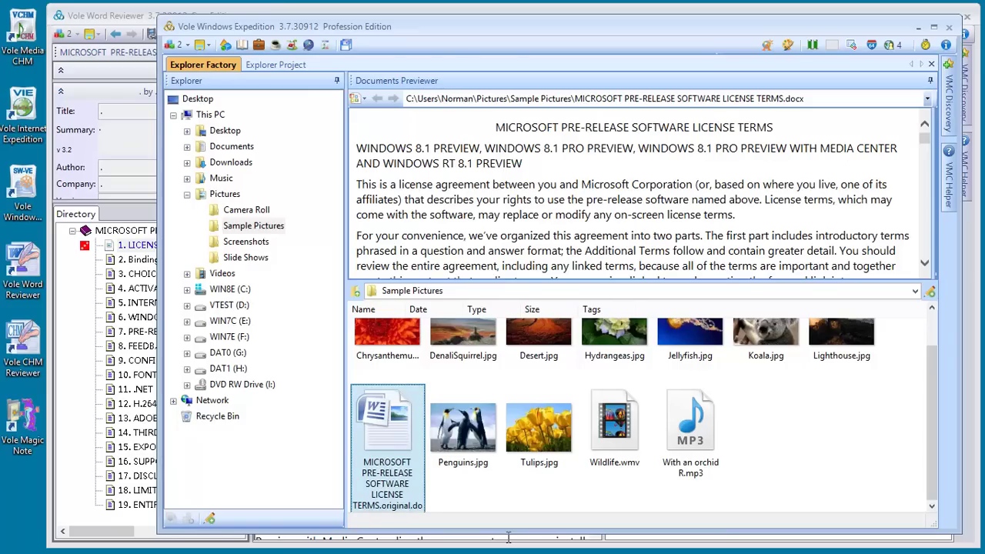
{"action": "left_click", "coordinate": [918, 27]}
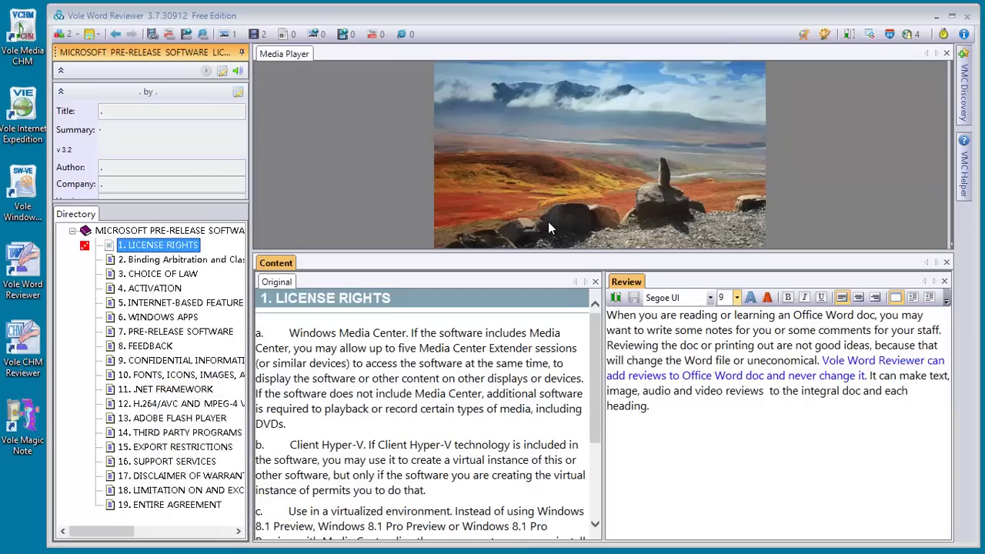
{"action": "left_click", "coordinate": [280, 101]}
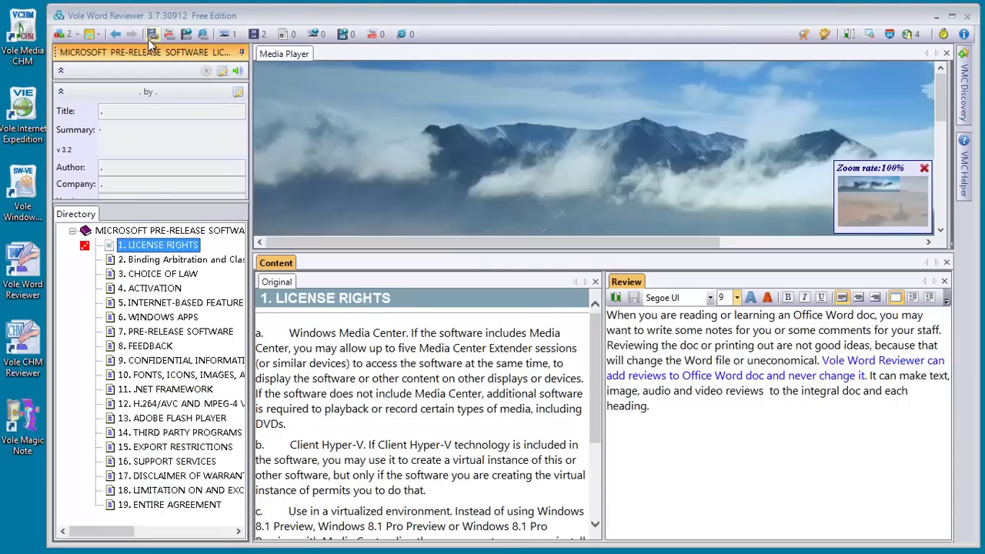
{"action": "left_click", "coordinate": [363, 167]}
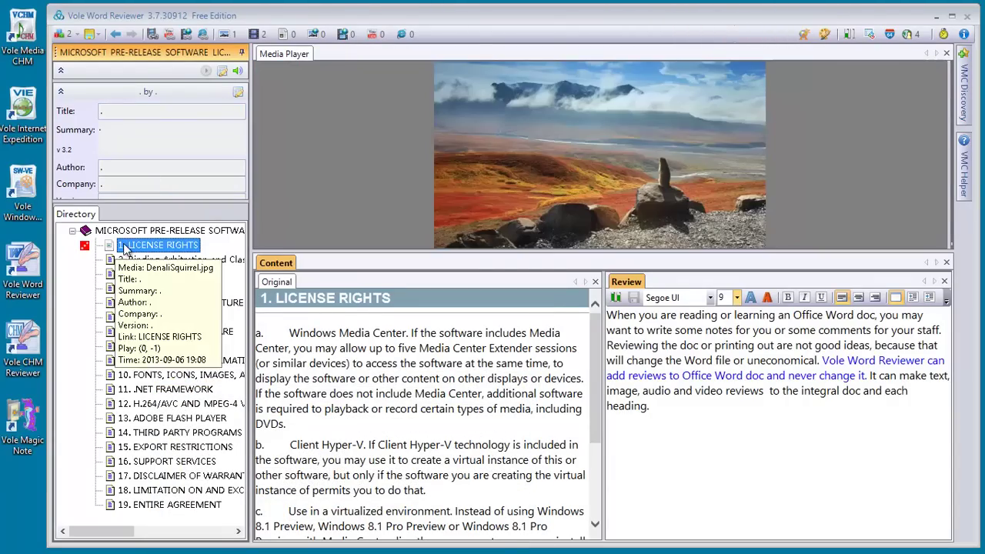
Export the imported document as a Word file to the Pictures > Sample Pictures folder.
{"action": "left_click", "coordinate": [96, 36]}
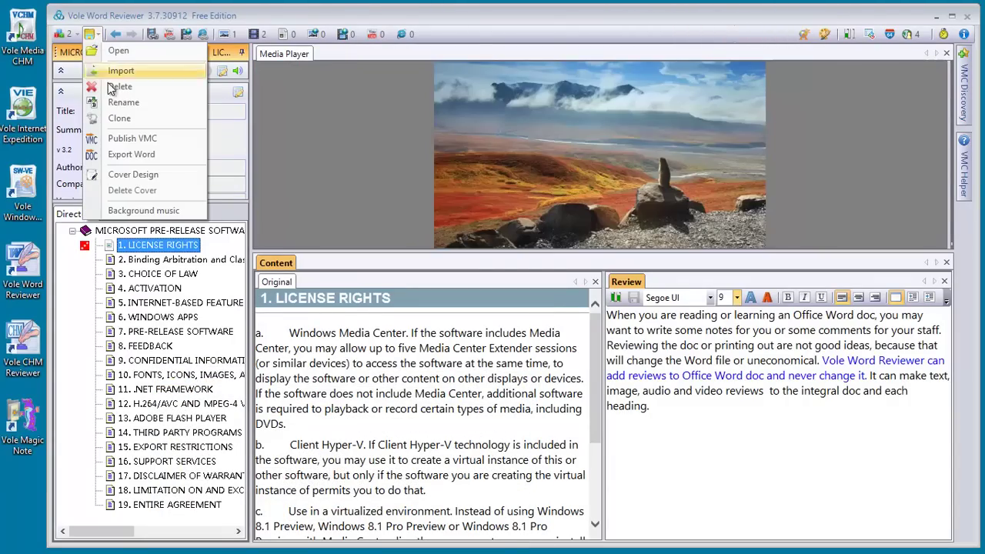
{"action": "left_click", "coordinate": [132, 153]}
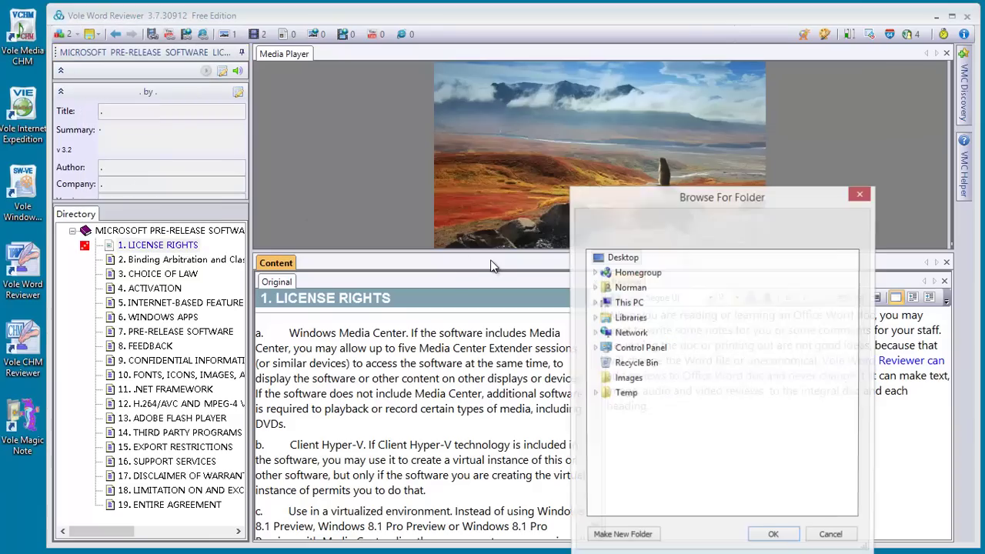
{"action": "left_click", "coordinate": [594, 304]}
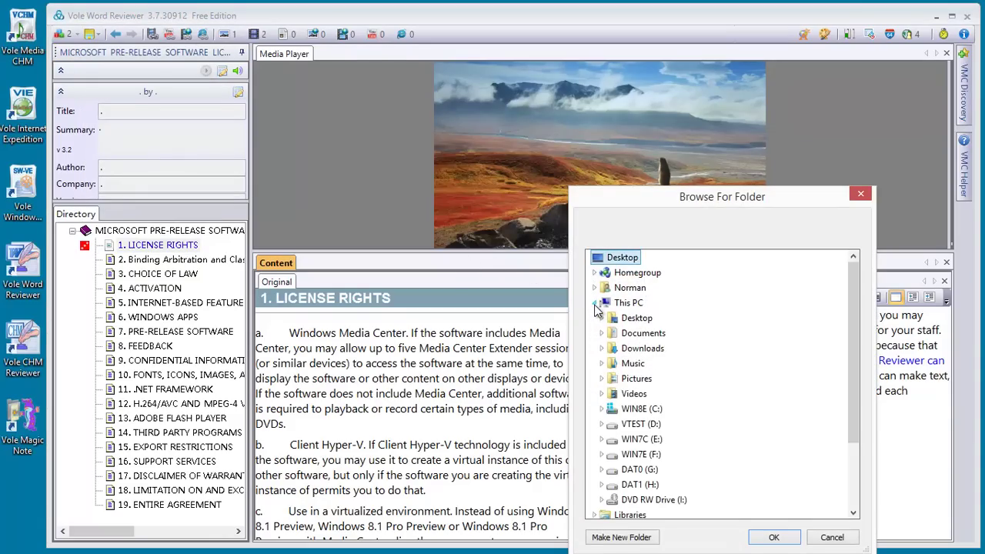
{"action": "left_click", "coordinate": [602, 380]}
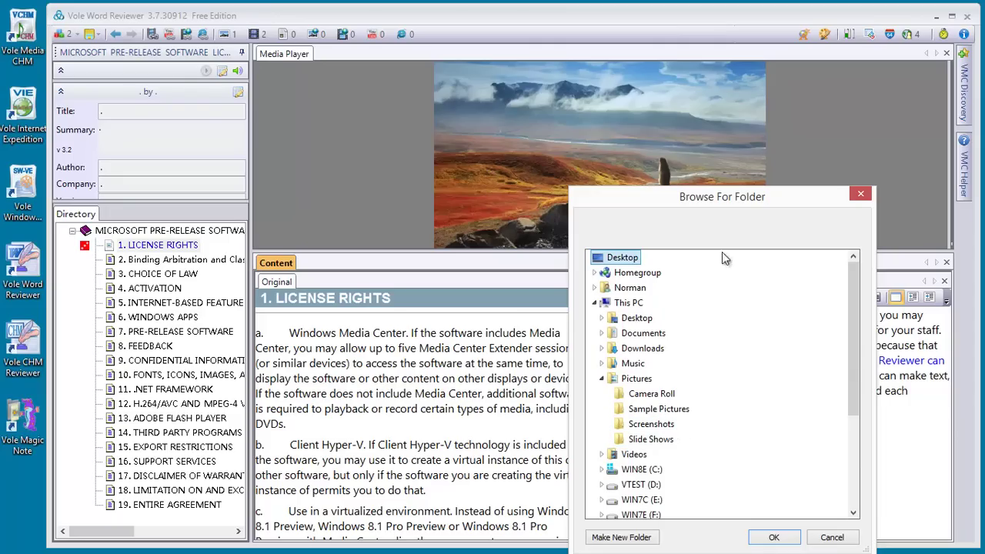
{"action": "left_click_drag", "start_coordinate": [721, 195], "coordinate": [667, 149]}
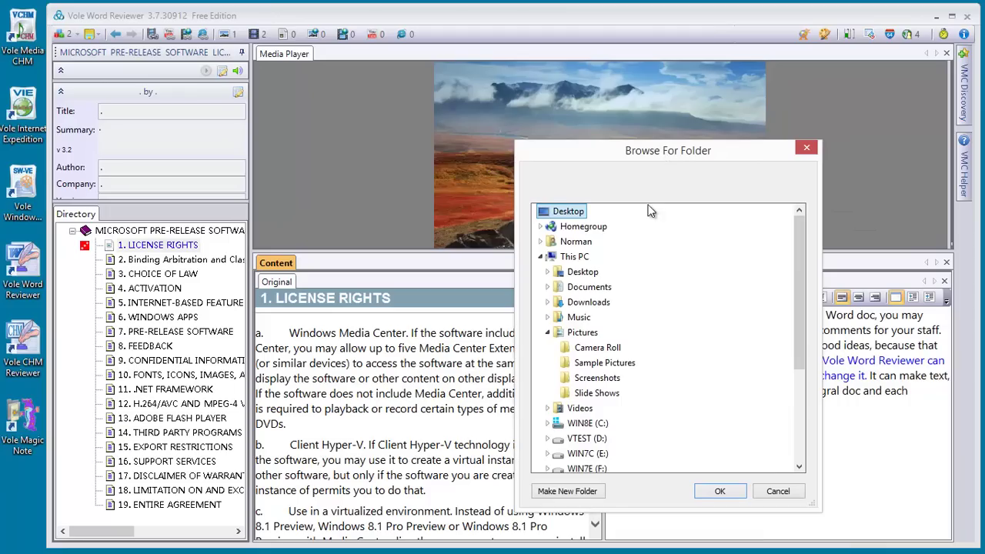
{"action": "left_click", "coordinate": [628, 364]}
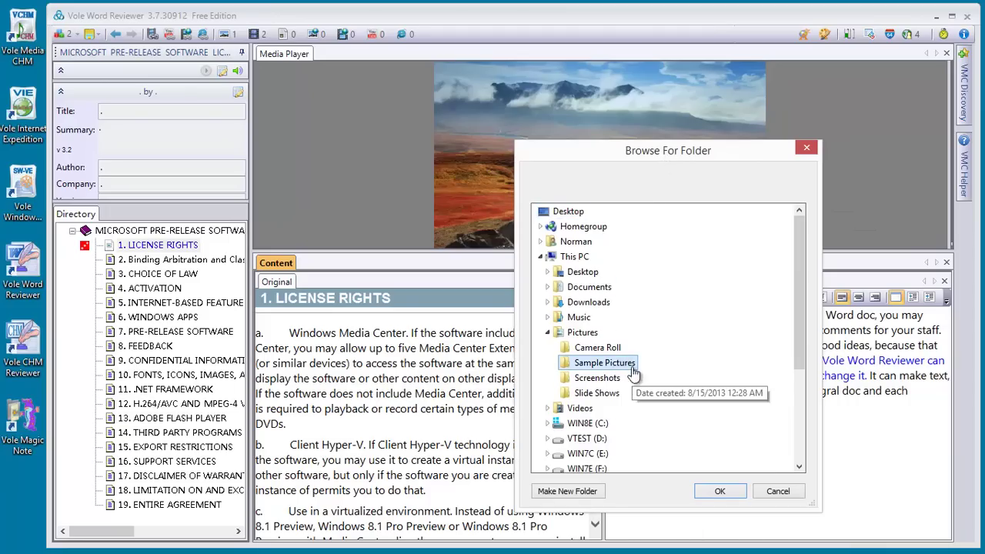
{"action": "left_click", "coordinate": [718, 490]}
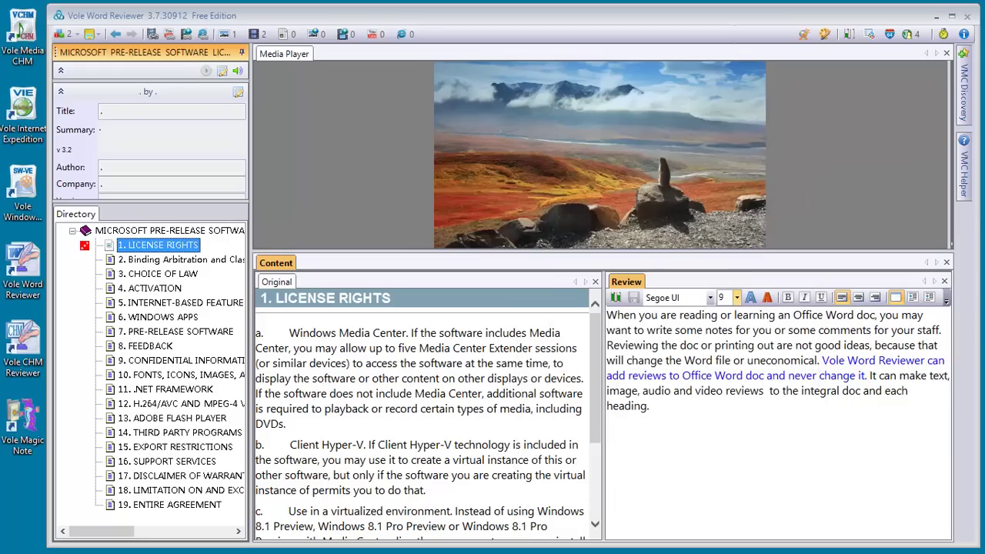
Compute the MD5 hash of MICROSOFT PRE-RELEASE SOFTWARE LICENSE TERMS.original.docx and widen the MD5 dialog to read the full file name.
{"action": "left_click", "coordinate": [963, 34]}
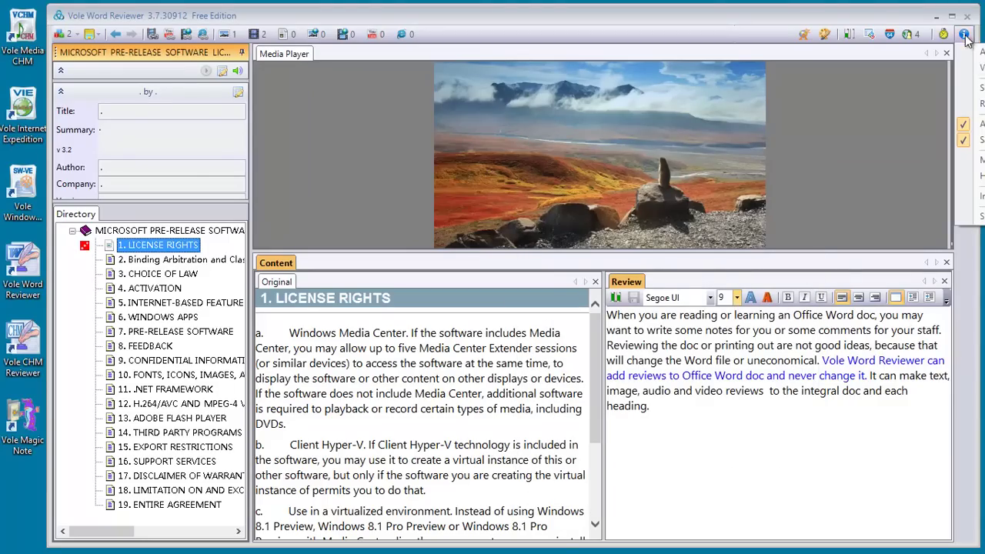
{"action": "left_click", "coordinate": [971, 176]}
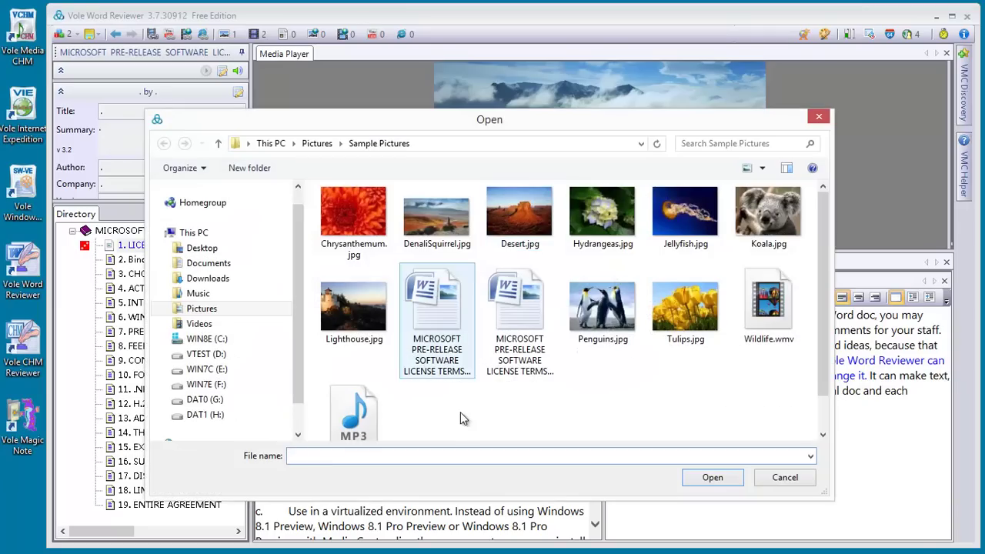
{"action": "left_click", "coordinate": [437, 362]}
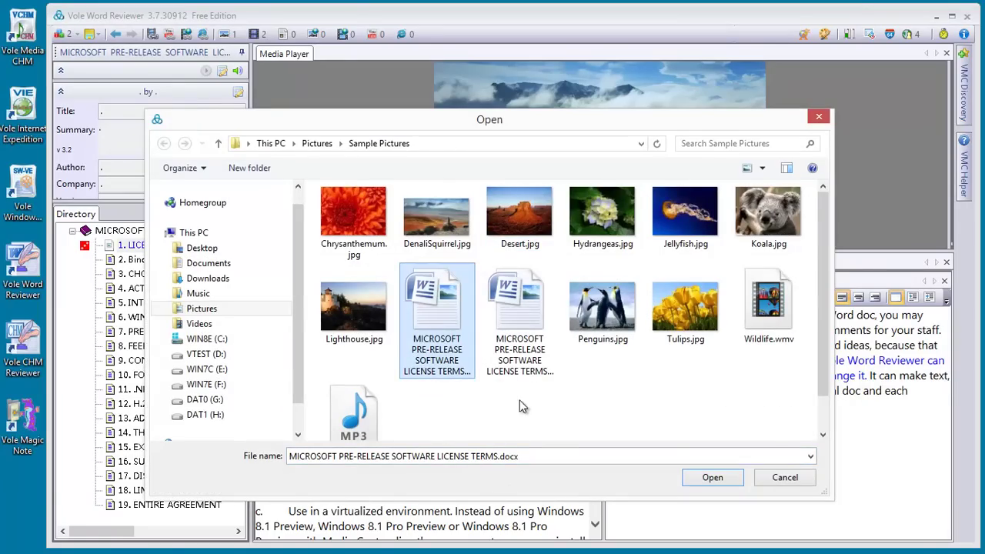
{"action": "left_click", "coordinate": [520, 358]}
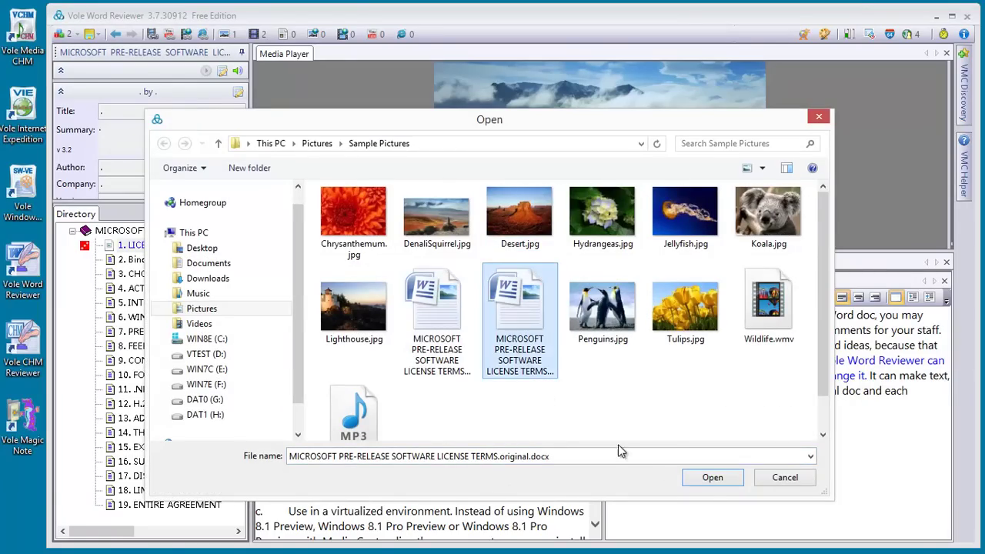
{"action": "left_click", "coordinate": [708, 482]}
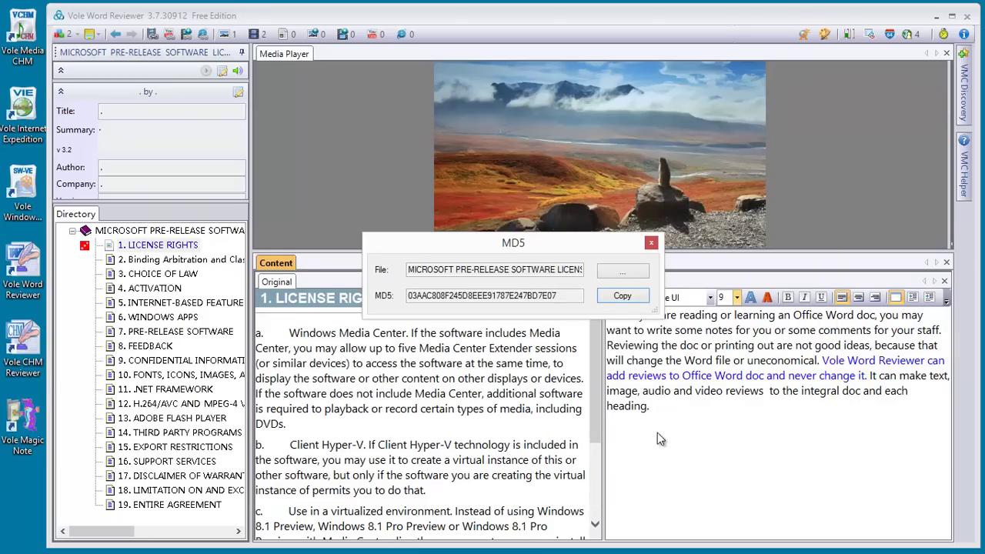
{"action": "left_click_drag", "start_coordinate": [654, 312], "coordinate": [799, 312]}
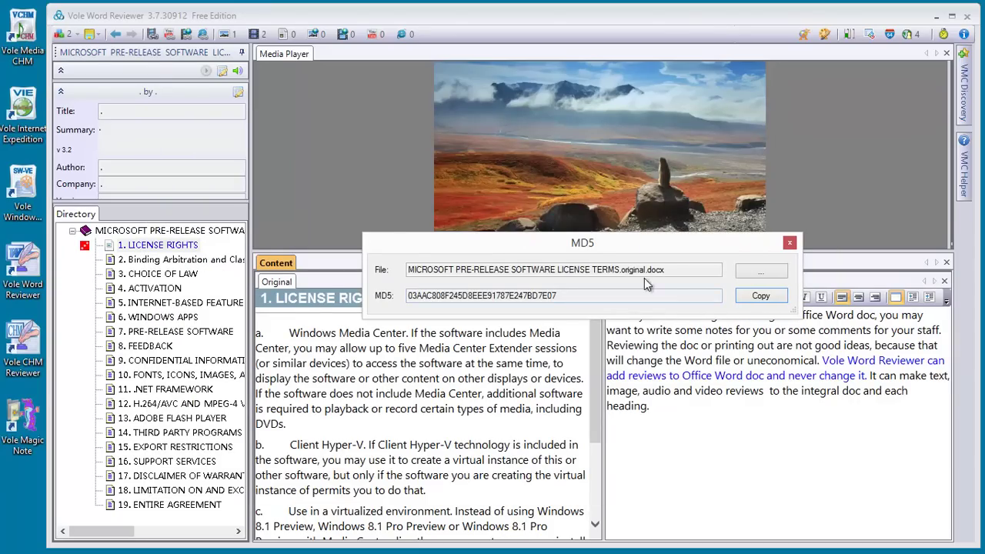
{"action": "left_click_drag", "start_coordinate": [621, 269], "coordinate": [649, 269]}
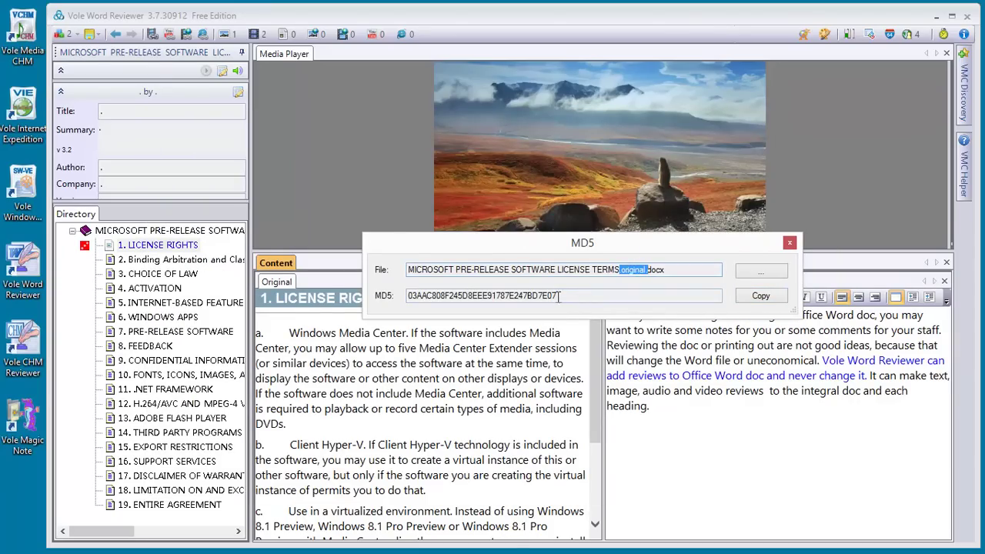
{"action": "left_click_drag", "start_coordinate": [549, 298], "coordinate": [558, 298]}
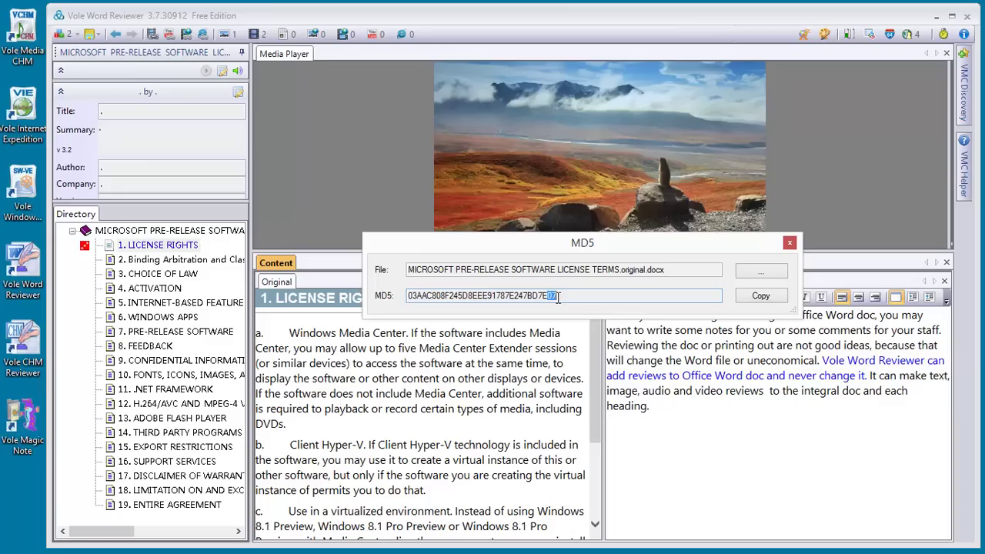
Compute the MD5 hash of the exported MICROSOFT PRE-RELEASE SOFTWARE LICENSE TERMS.docx, compare it with the original's hash and close the MD5 dialog.
{"action": "left_click", "coordinate": [762, 272]}
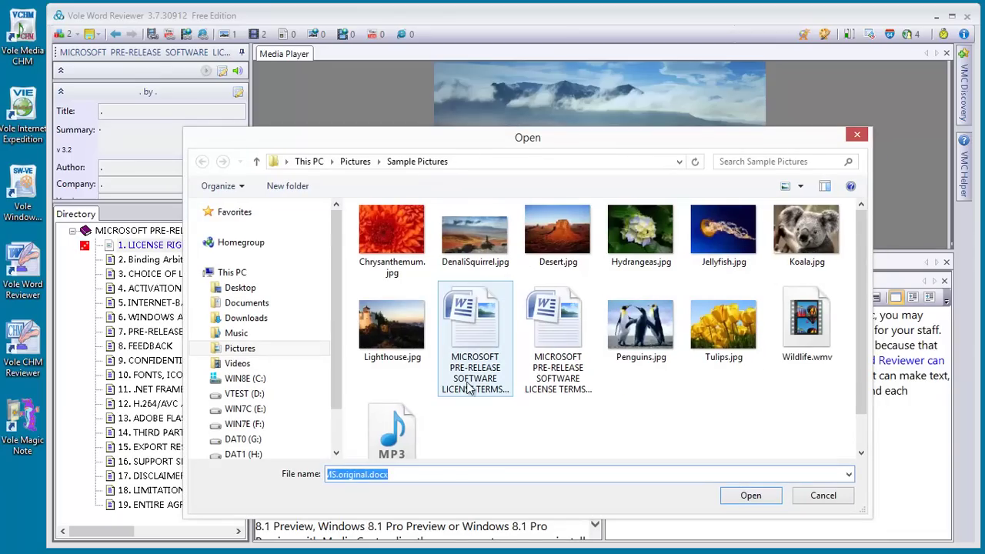
{"action": "left_click", "coordinate": [475, 362]}
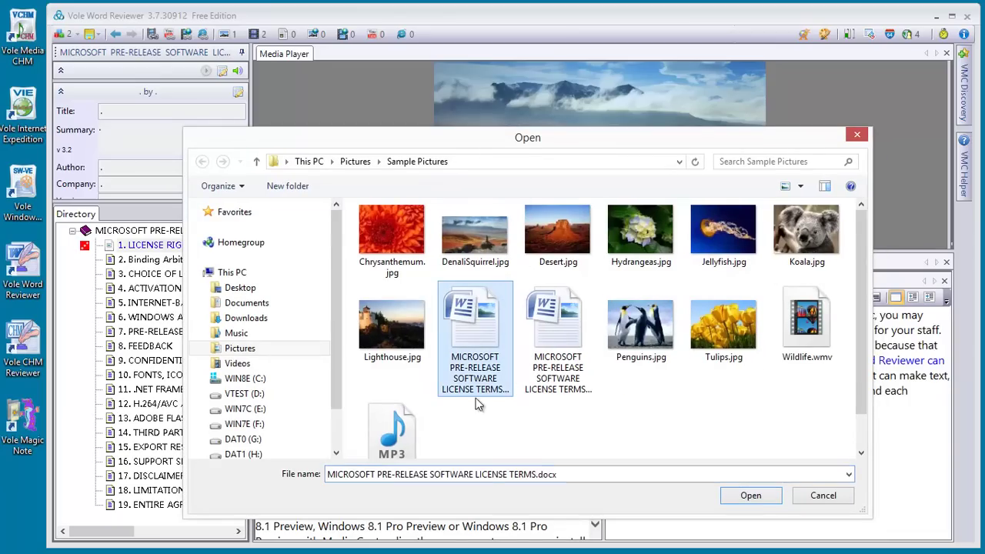
{"action": "left_click", "coordinate": [742, 499]}
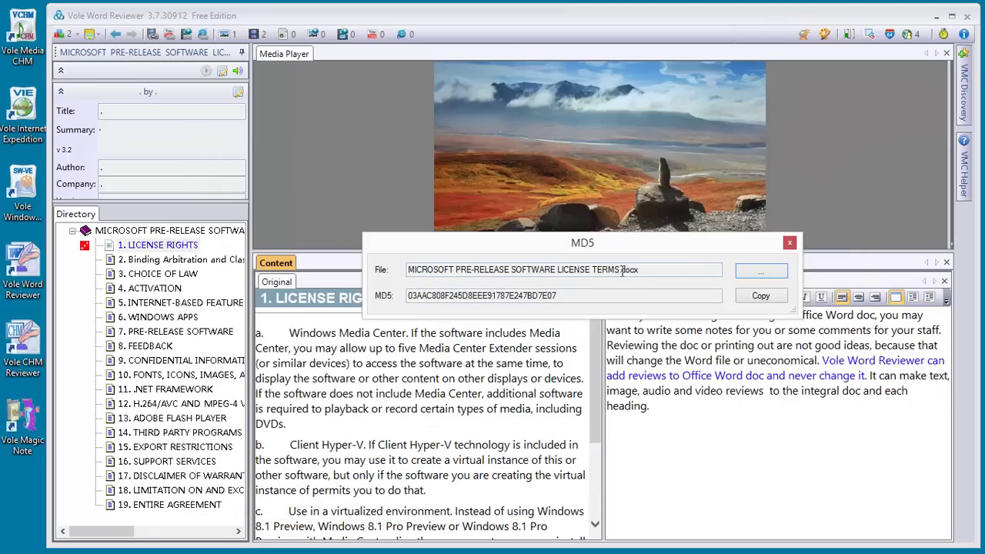
{"action": "left_click", "coordinate": [553, 296]}
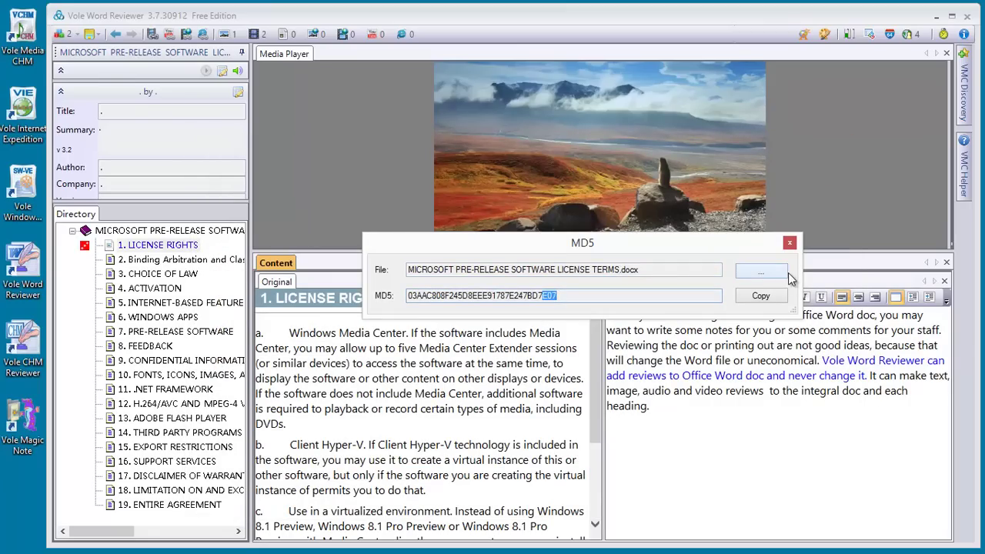
{"action": "left_click", "coordinate": [790, 244]}
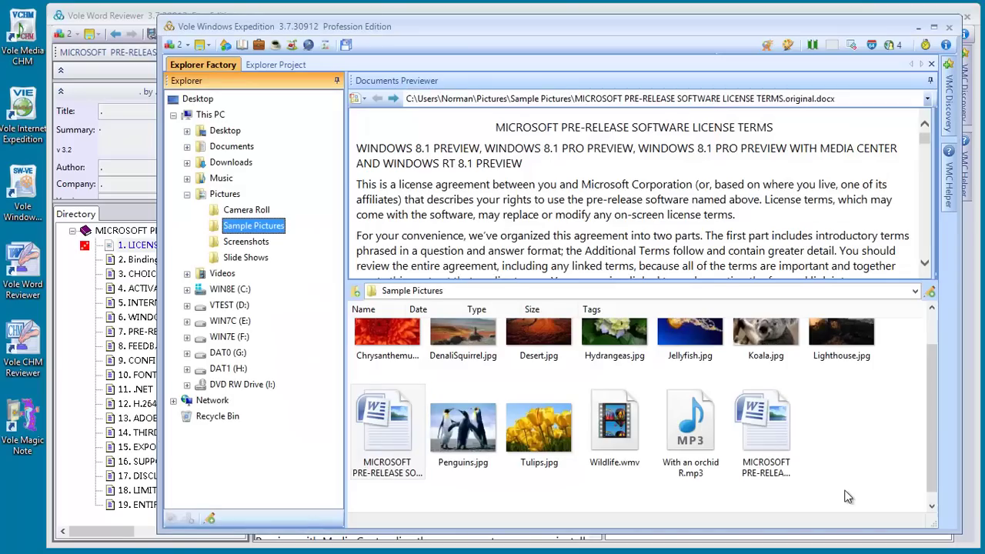
List the Sample Pictures folder in Details view with a wider Name column to compare the original and exported license documents.
{"action": "right_click", "coordinate": [855, 425]}
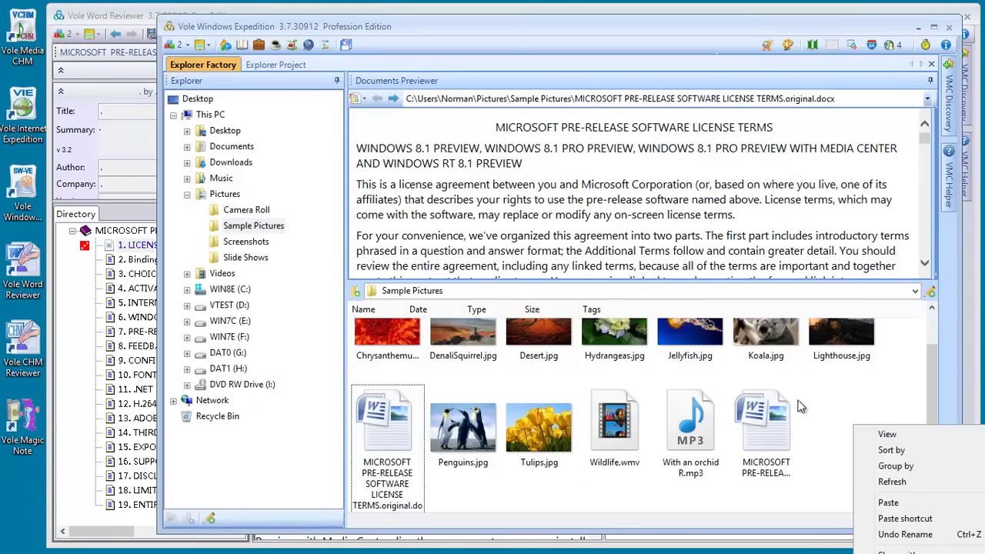
{"action": "left_click", "coordinate": [585, 378]}
{"action": "right_click", "coordinate": [584, 372]}
{"action": "mouse_move", "coordinate": [665, 385]}
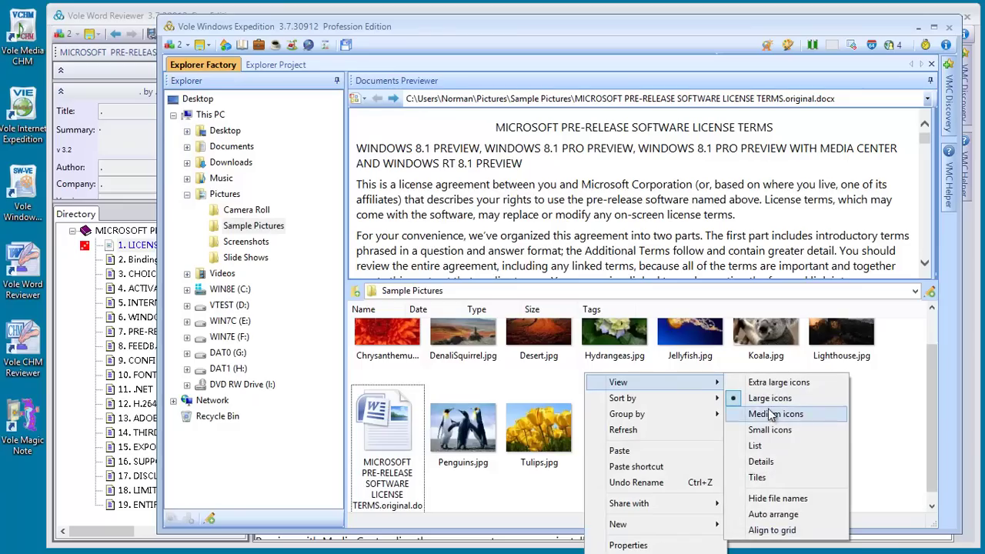
{"action": "left_click", "coordinate": [769, 461]}
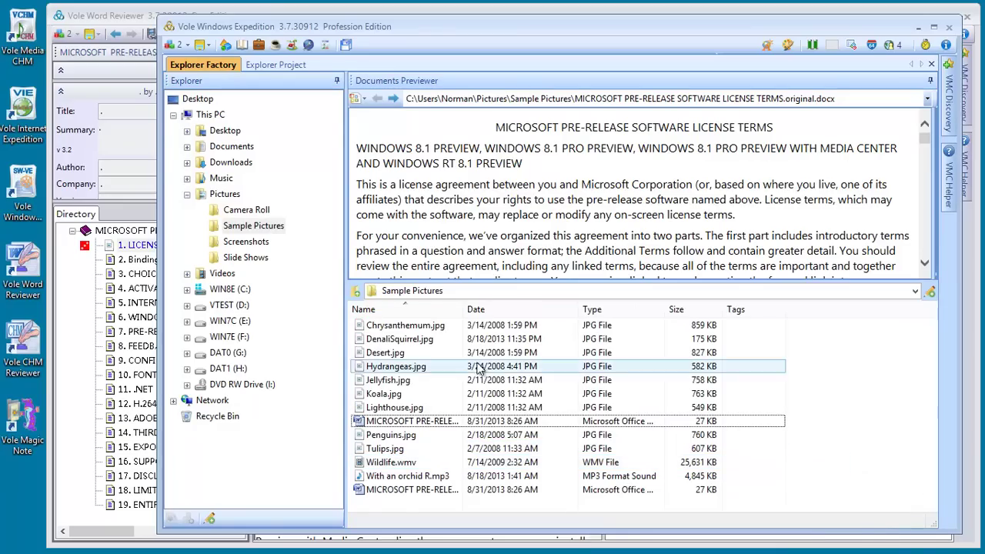
{"action": "left_click_drag", "start_coordinate": [464, 311], "coordinate": [668, 337]}
{"action": "left_click", "coordinate": [583, 422]}
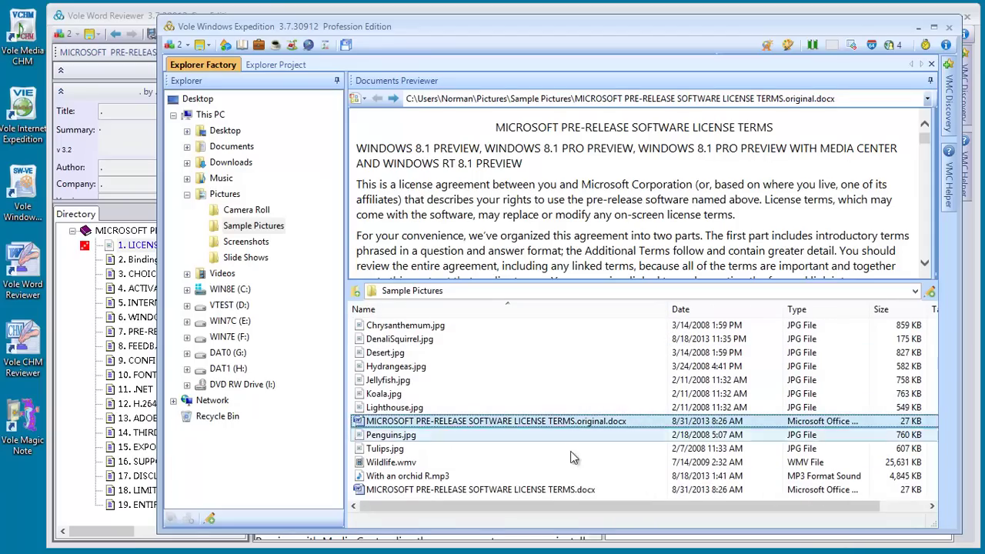
{"action": "left_click", "coordinate": [557, 493]}
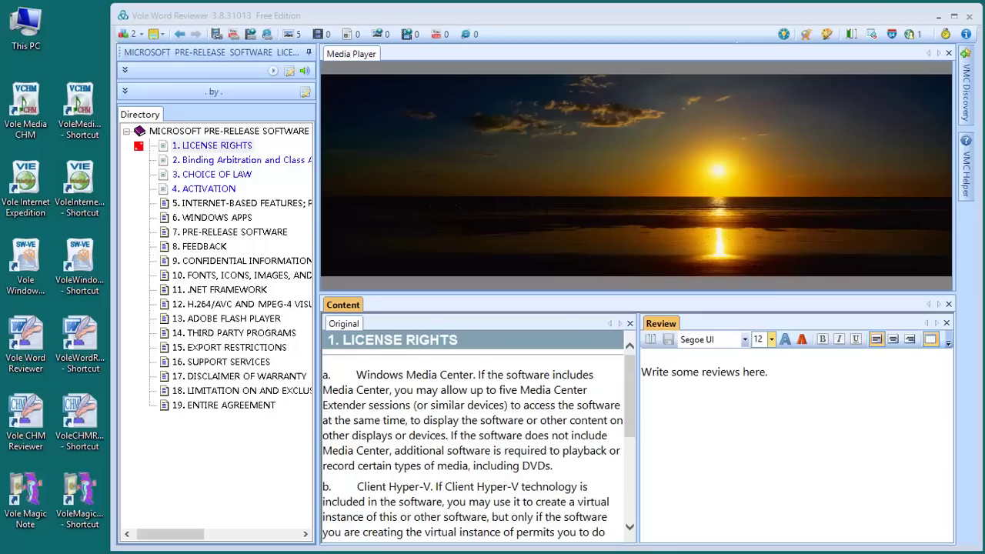
Link Sanwhole Vole Help 31013D.docx from Sample Pictures to the 1. LICENSE RIGHTS directory item.
{"action": "left_click", "coordinate": [233, 150]}
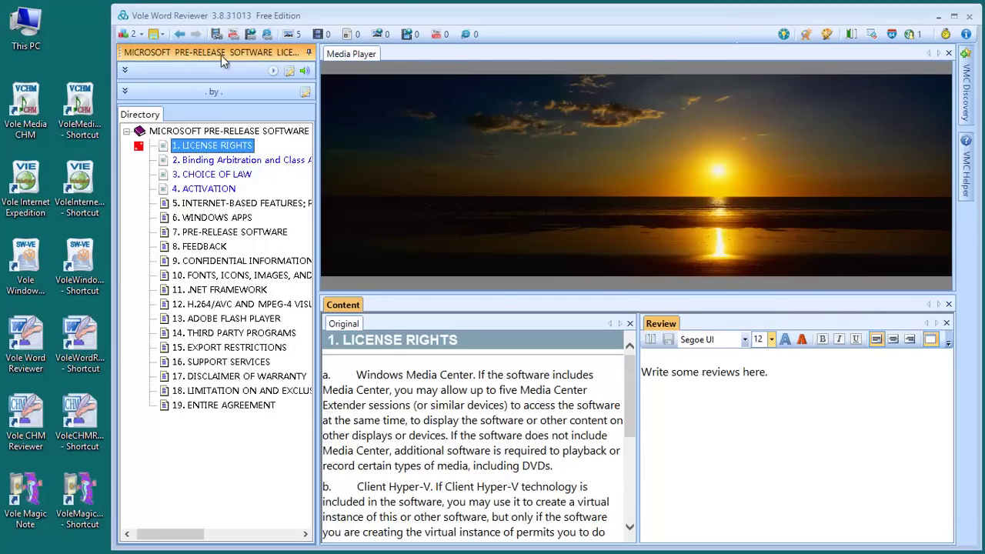
{"action": "left_click", "coordinate": [216, 33]}
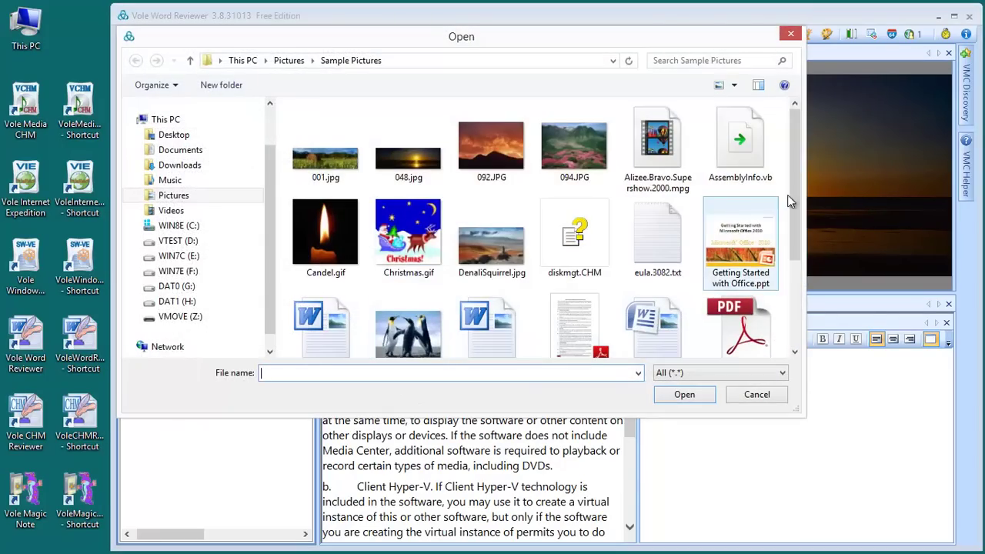
{"action": "left_click_drag", "start_coordinate": [795, 195], "coordinate": [798, 253]}
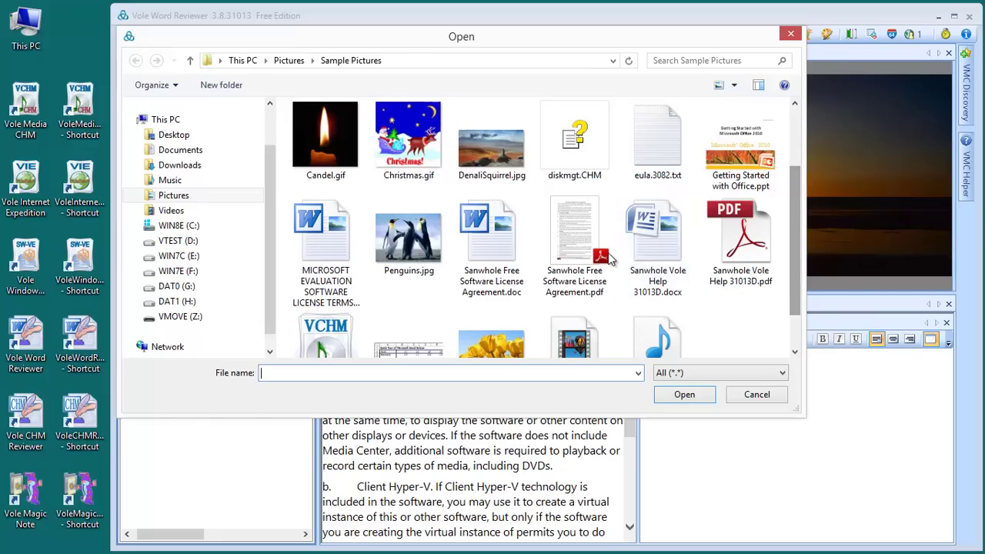
{"action": "double_click", "coordinate": [658, 270]}
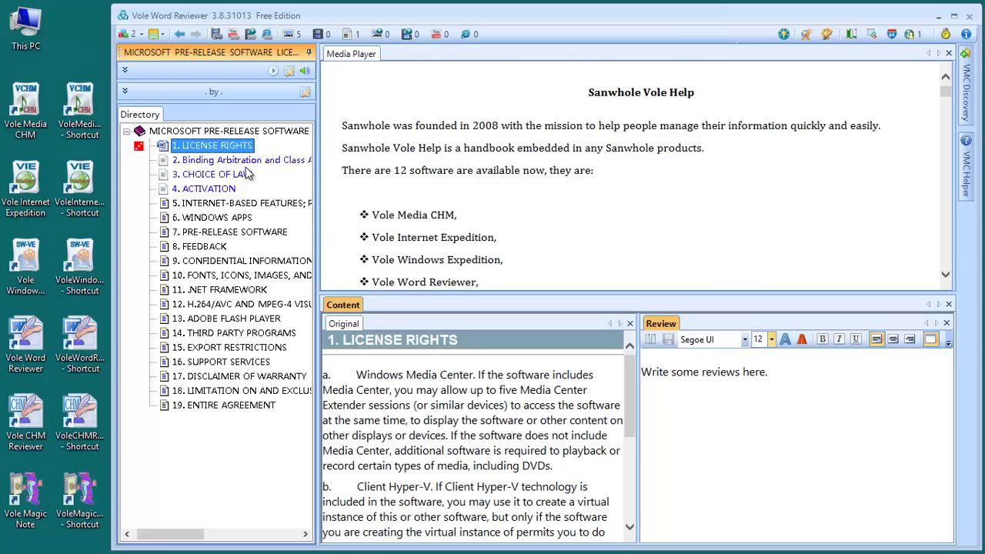
Link the Excel workbook SOLVSAMP.XLS from Sample Pictures to the 1. LICENSE RIGHTS item.
{"action": "left_click", "coordinate": [217, 34]}
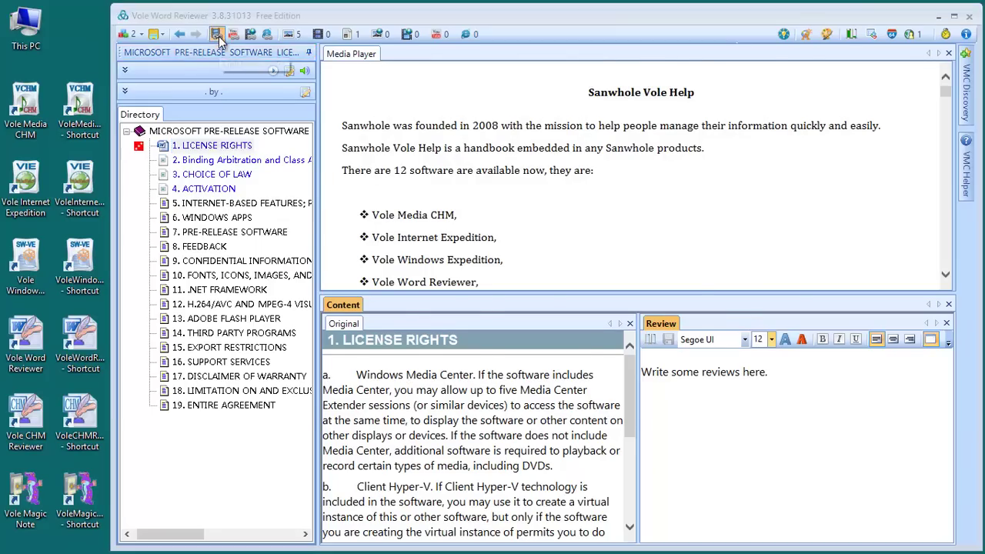
{"action": "left_click_drag", "start_coordinate": [796, 191], "coordinate": [786, 290]}
{"action": "double_click", "coordinate": [408, 315]}
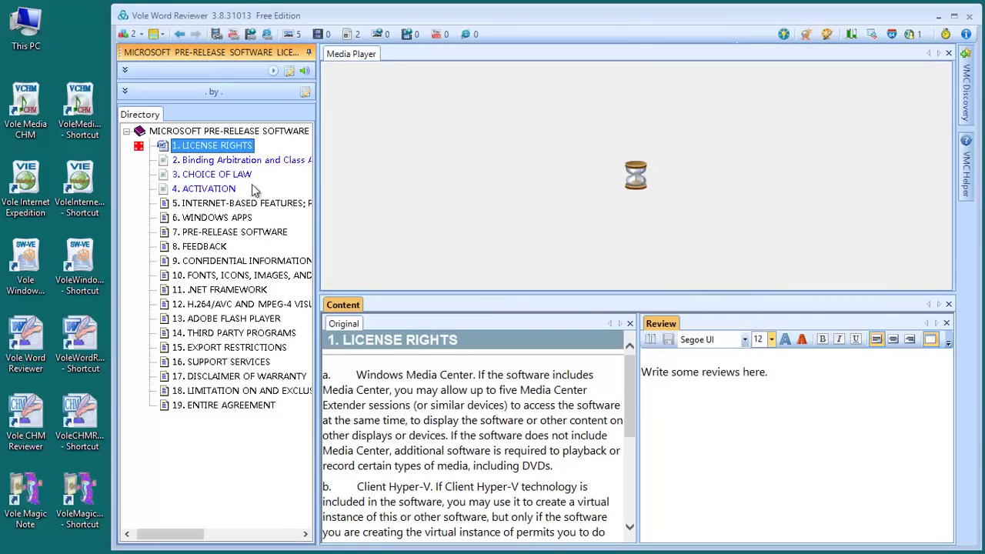
Link Getting Started with Office.ppt to the 1. LICENSE RIGHTS item and make the Media Player area taller.
{"action": "left_click", "coordinate": [216, 34]}
{"action": "double_click", "coordinate": [740, 246]}
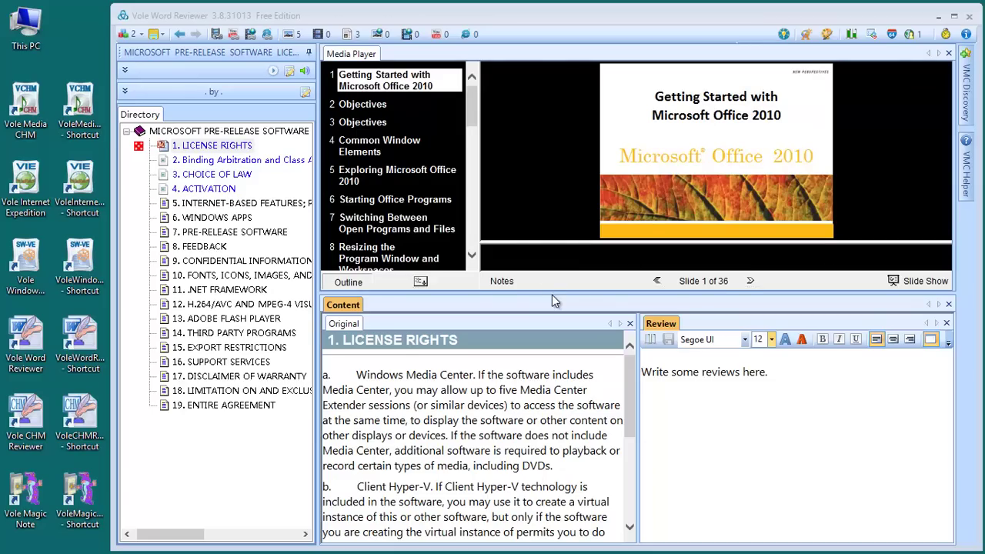
{"action": "left_click_drag", "start_coordinate": [556, 291], "coordinate": [556, 333]}
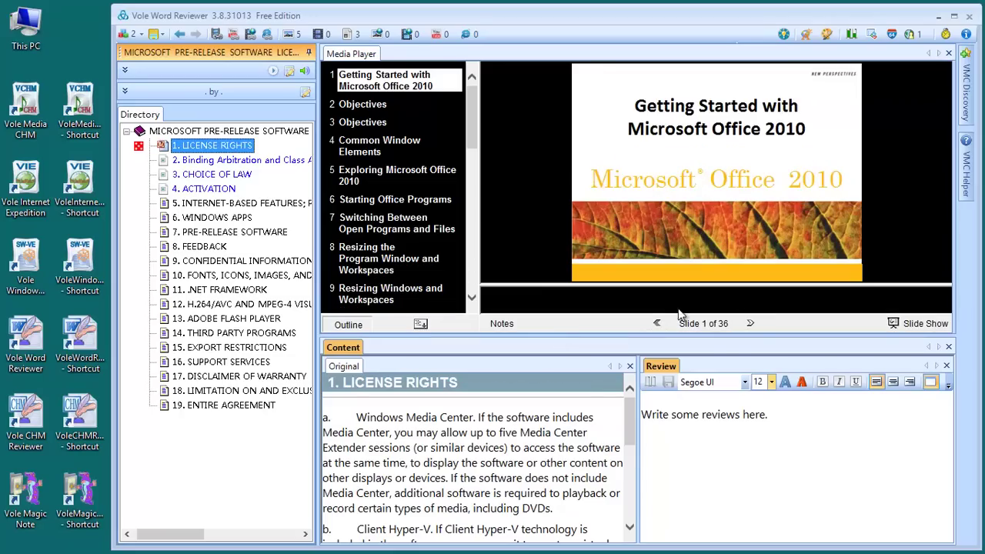
Page forward and back through the slides of the linked Getting Started with Office.ppt presentation.
{"action": "left_click", "coordinate": [752, 323]}
{"action": "left_click", "coordinate": [752, 323]}
{"action": "left_click", "coordinate": [751, 324]}
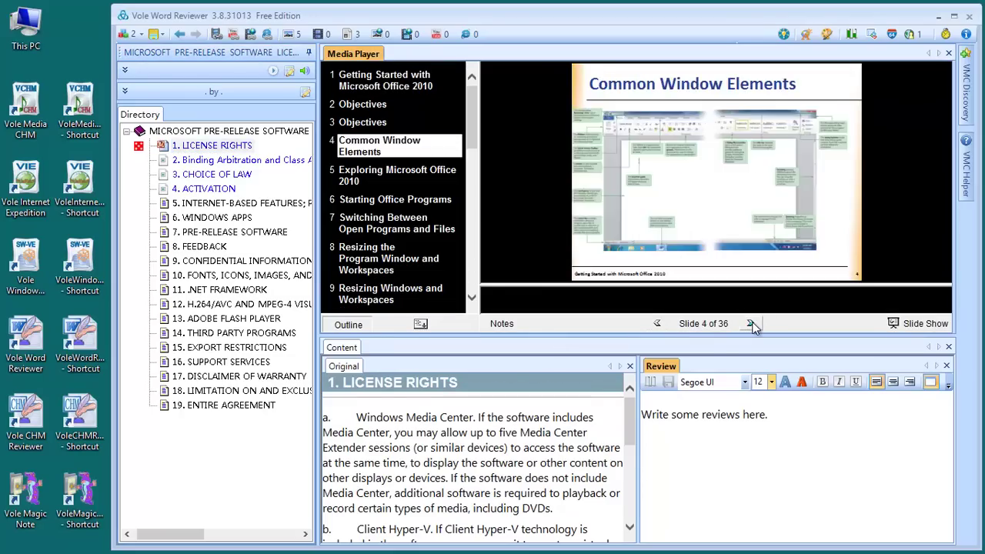
{"action": "left_click", "coordinate": [751, 323]}
{"action": "left_click", "coordinate": [752, 323]}
{"action": "left_click", "coordinate": [752, 324]}
{"action": "left_click", "coordinate": [657, 323]}
{"action": "left_click", "coordinate": [657, 323]}
{"action": "left_click", "coordinate": [656, 323]}
{"action": "left_click", "coordinate": [656, 324]}
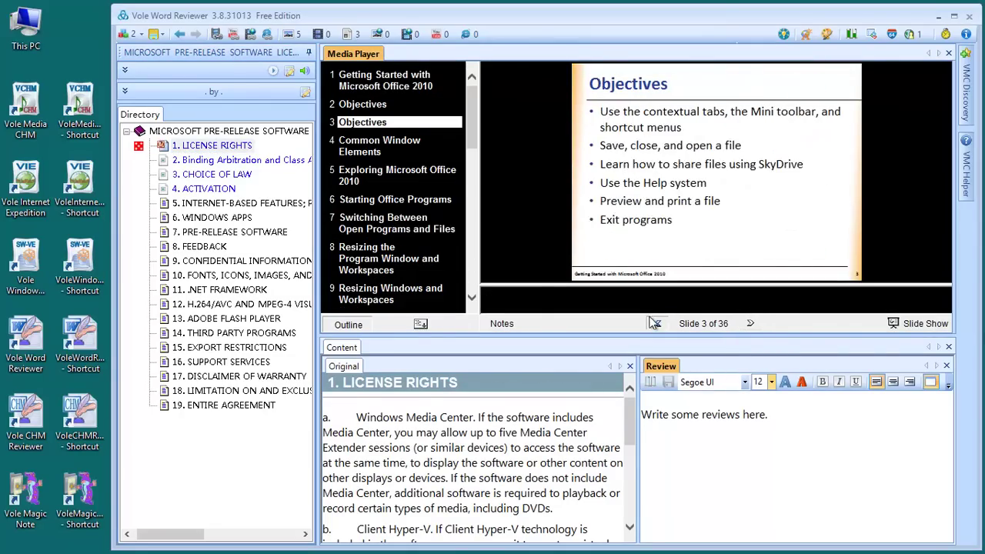
{"action": "left_click", "coordinate": [657, 323]}
Preview SOLVSAMP.XLS from 1. LICENSE RIGHTS and look through its Staff Scheduling, Portfolio of Securities, Engineering Design and Quick Tour sheets.
{"action": "right_click", "coordinate": [220, 147]}
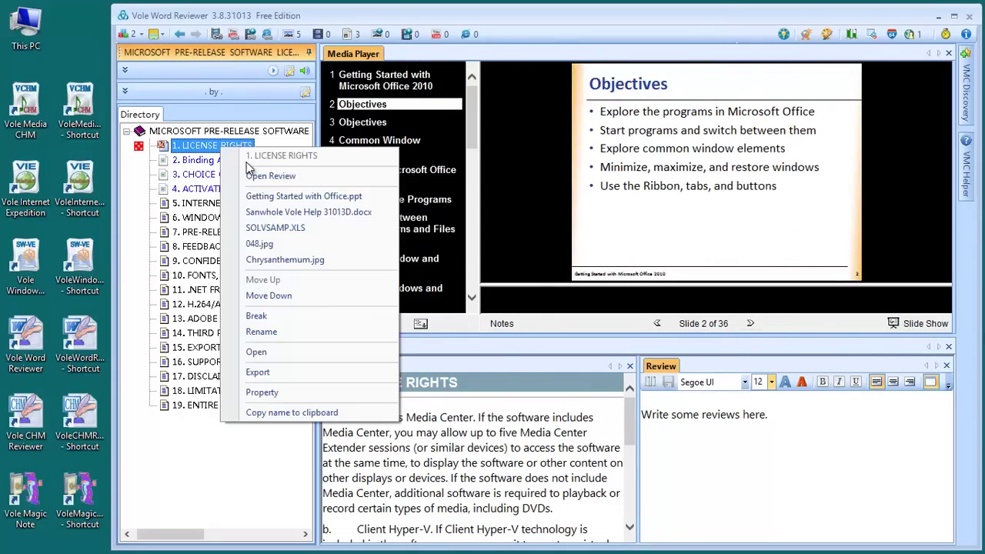
{"action": "left_click", "coordinate": [279, 227]}
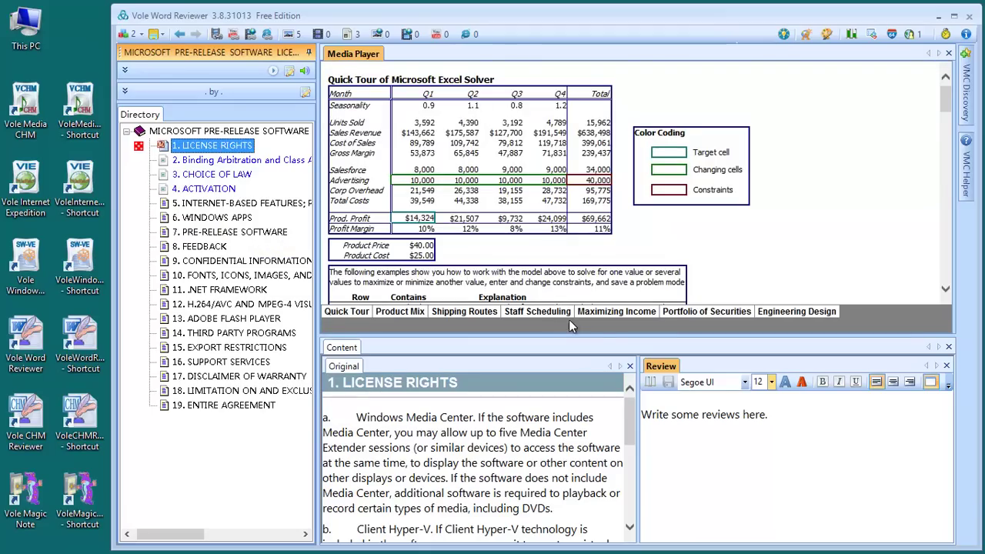
{"action": "left_click", "coordinate": [565, 312]}
{"action": "left_click", "coordinate": [712, 314]}
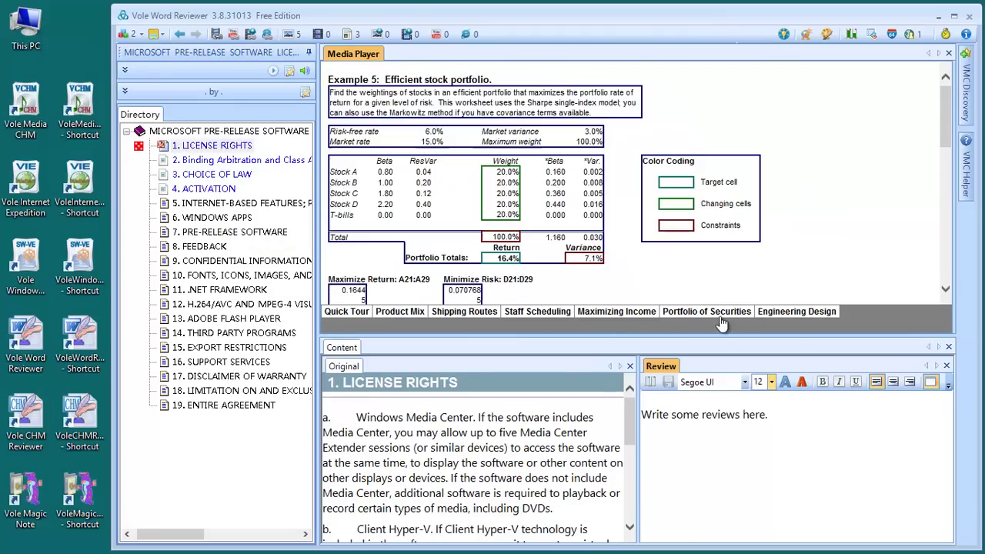
{"action": "left_click", "coordinate": [794, 314]}
{"action": "left_click", "coordinate": [350, 313]}
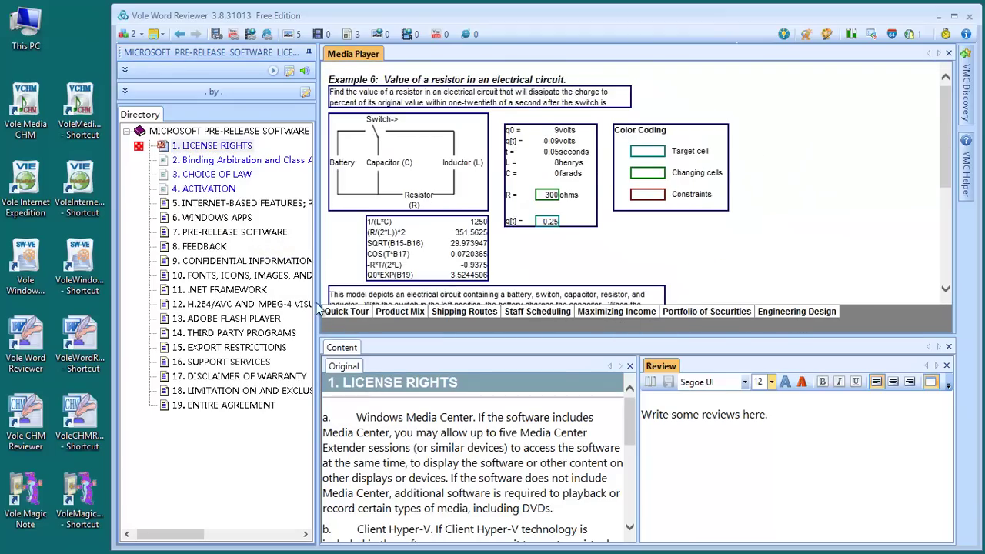
Preview the linked Sanwhole Vole Help 31013D.docx from 1. LICENSE RIGHTS and skim its opening pages.
{"action": "right_click", "coordinate": [197, 151]}
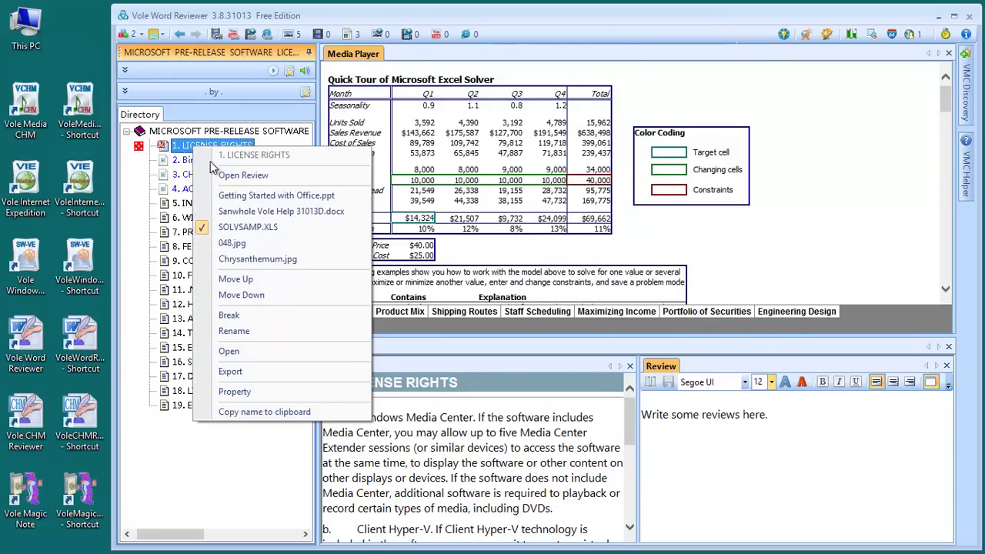
{"action": "left_click", "coordinate": [250, 210]}
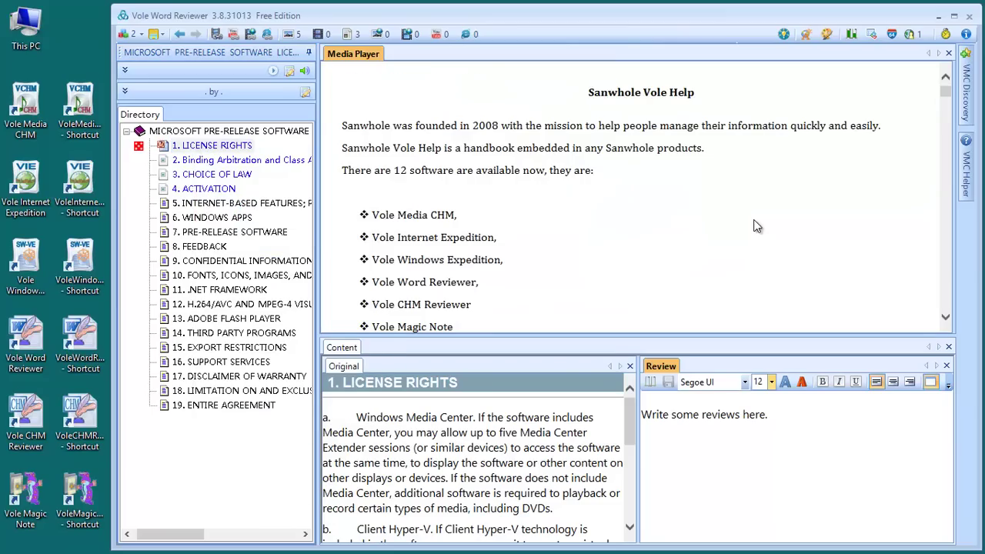
{"action": "scroll", "coordinate": [754, 225], "scroll_direction": "down", "scroll_amount": 3}
{"action": "scroll", "coordinate": [755, 225], "scroll_direction": "down", "scroll_amount": 10}
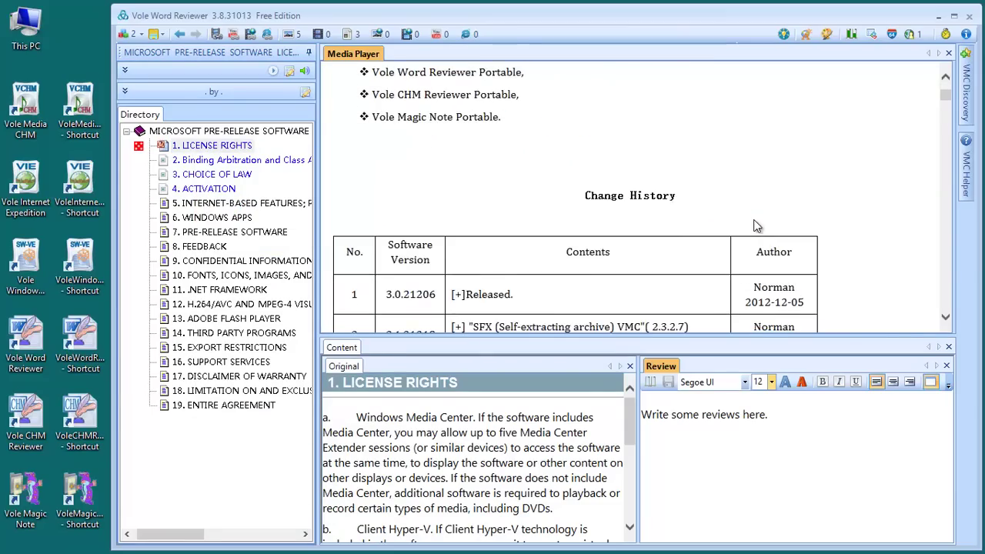
{"action": "scroll", "coordinate": [754, 225], "scroll_direction": "down", "scroll_amount": 6}
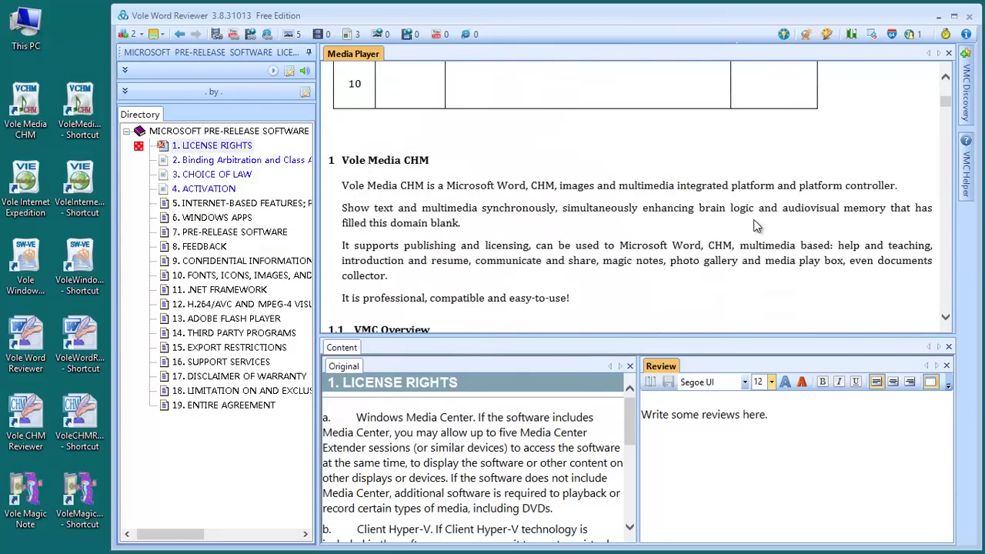
{"action": "scroll", "coordinate": [761, 212], "scroll_direction": "up", "scroll_amount": 12}
{"action": "scroll", "coordinate": [762, 219], "scroll_direction": "up", "scroll_amount": 12}
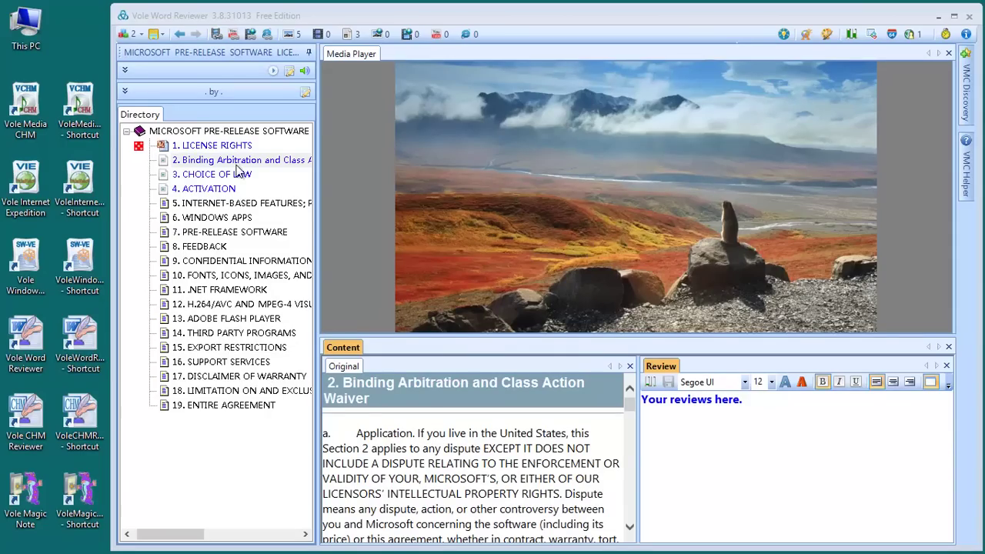
Link Sanwhole Free Software License Agreement.pdf to the 2. Binding Arbitration and Class Action Waiver item.
{"action": "left_click", "coordinate": [238, 162]}
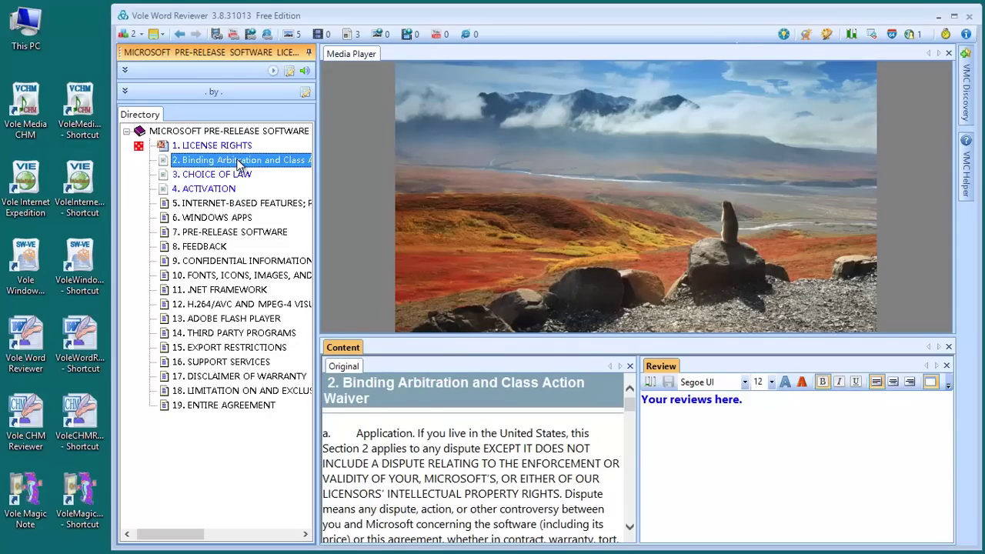
{"action": "left_click", "coordinate": [216, 35]}
{"action": "scroll", "coordinate": [778, 250], "scroll_direction": "down", "scroll_amount": 1}
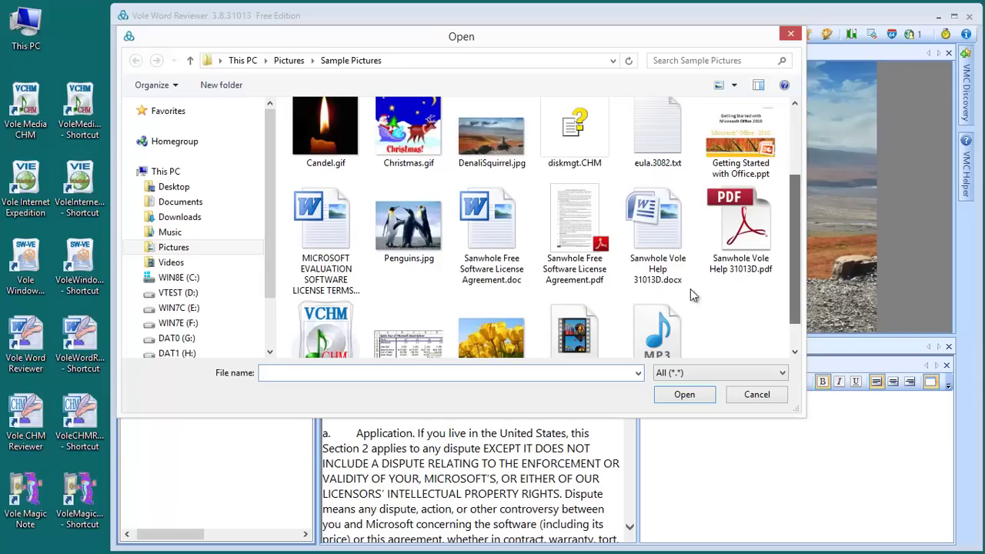
{"action": "double_click", "coordinate": [575, 224]}
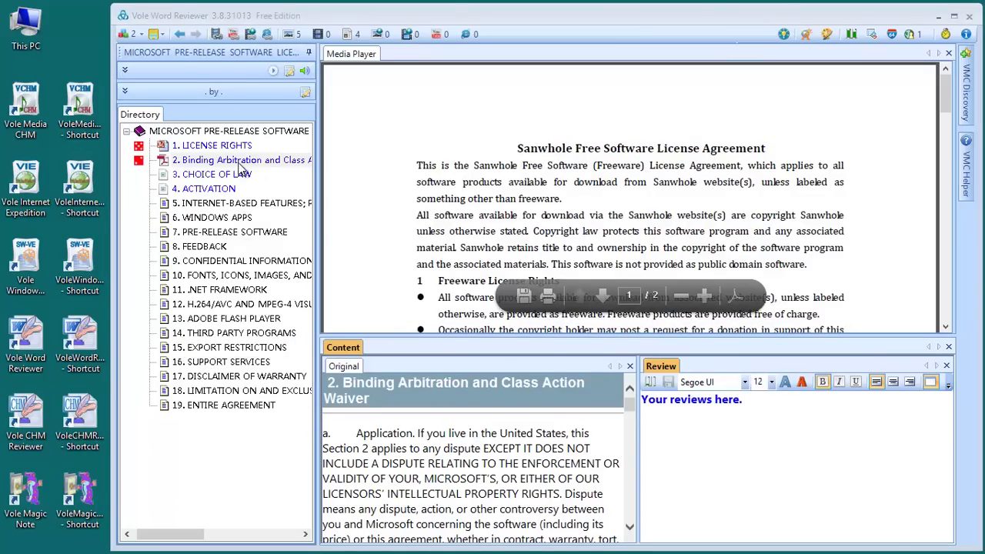
Link Sanwhole Vole Help 31013D.pdf to the 2. Binding Arbitration and Class Action Waiver item.
{"action": "left_click", "coordinate": [216, 35]}
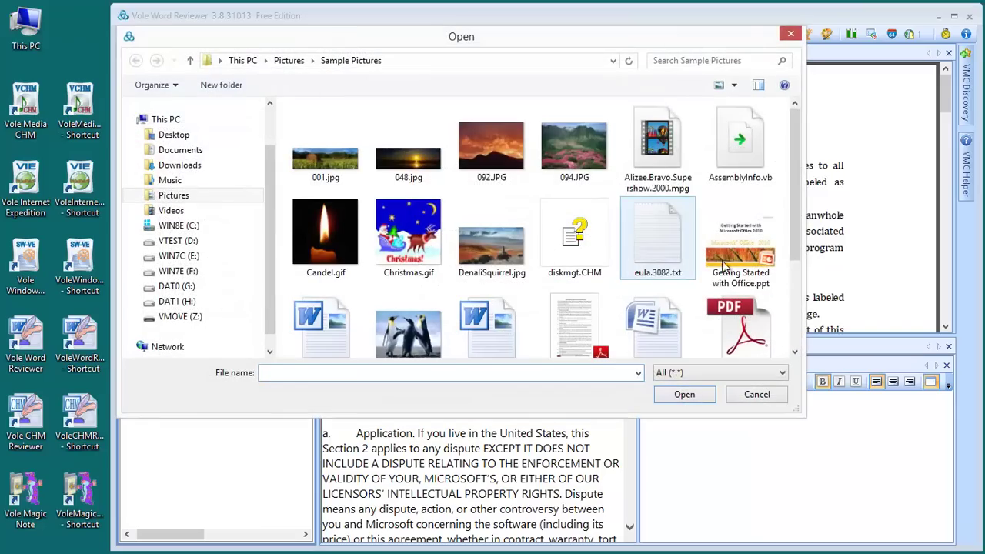
{"action": "left_click_drag", "start_coordinate": [793, 223], "coordinate": [792, 283]}
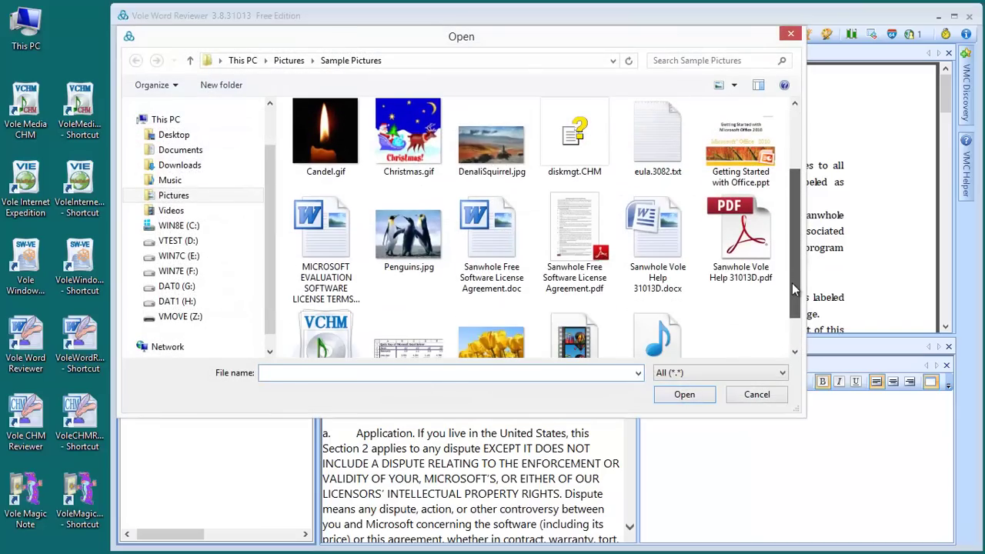
{"action": "double_click", "coordinate": [753, 238]}
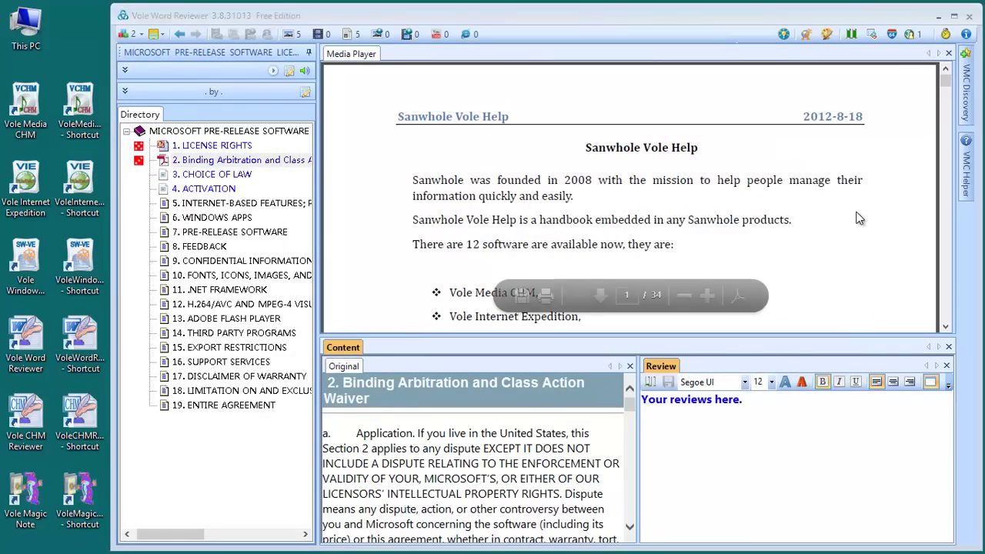
Skim the change history and first chapter of Sanwhole Vole Help 31013D.pdf and return to its first page.
{"action": "scroll", "coordinate": [858, 219], "scroll_direction": "down", "scroll_amount": 10}
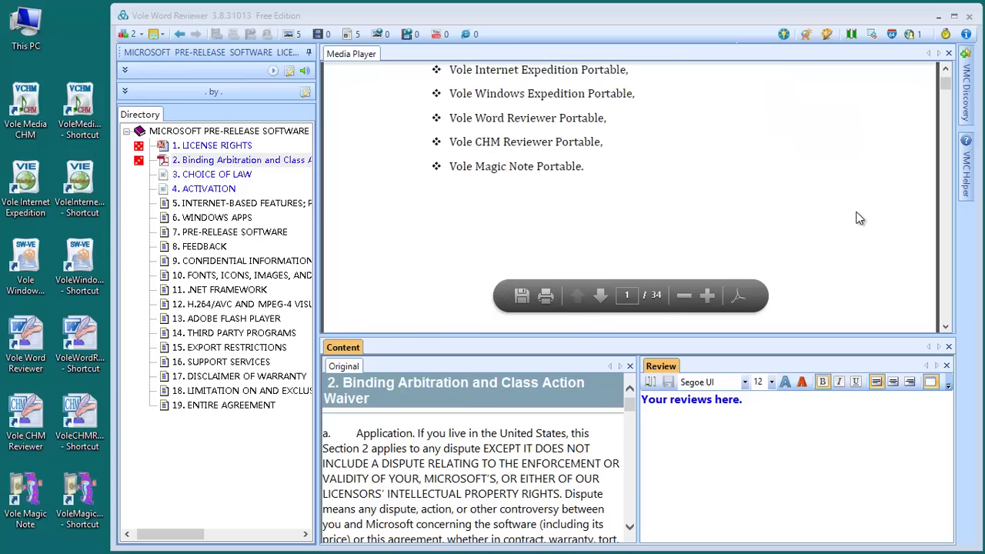
{"action": "scroll", "coordinate": [852, 221], "scroll_direction": "down", "scroll_amount": 8}
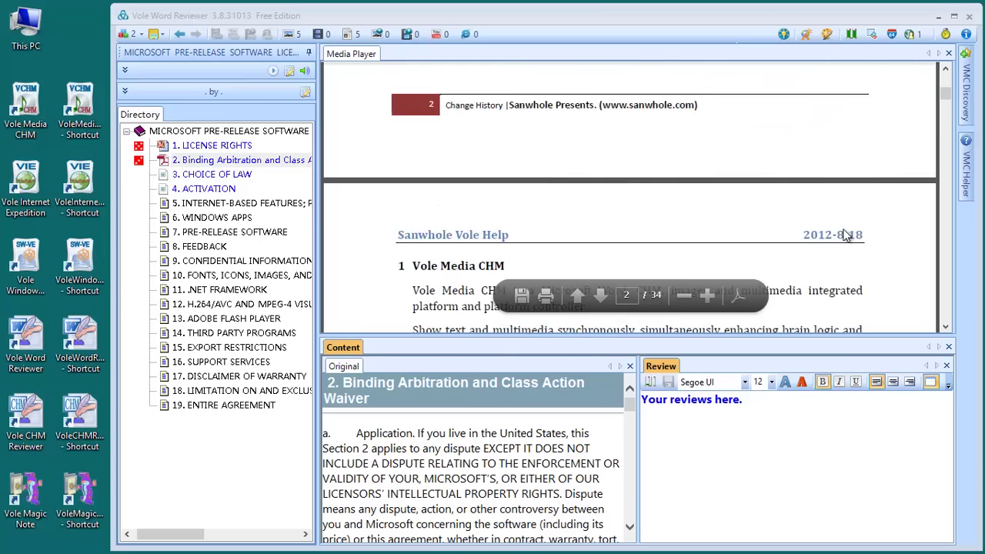
{"action": "scroll", "coordinate": [847, 233], "scroll_direction": "up", "scroll_amount": 5}
{"action": "scroll", "coordinate": [885, 193], "scroll_direction": "up", "scroll_amount": 8}
{"action": "scroll", "coordinate": [951, 123], "scroll_direction": "down", "scroll_amount": 5}
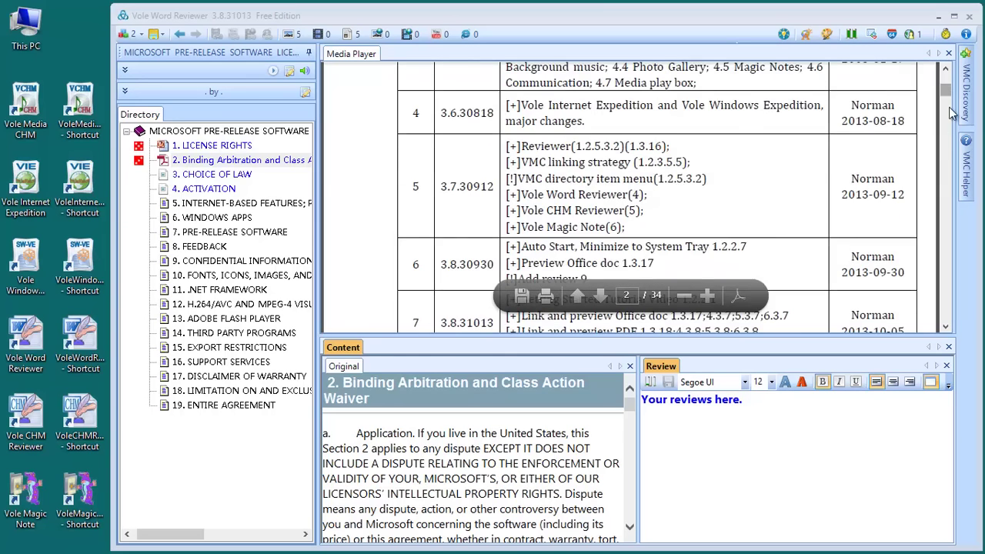
{"action": "left_click_drag", "start_coordinate": [952, 113], "coordinate": [960, 73]}
{"action": "scroll", "coordinate": [850, 211], "scroll_direction": "down", "scroll_amount": 2}
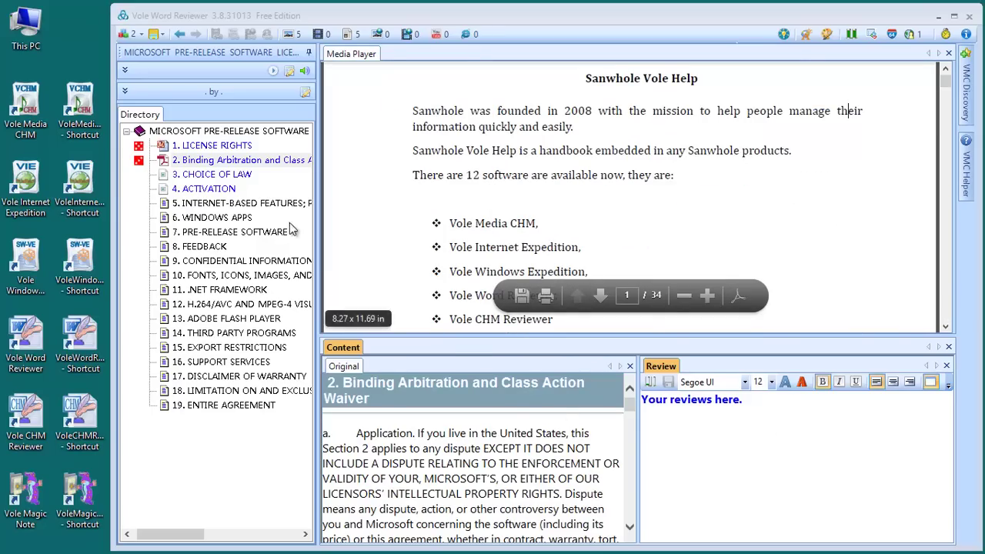
Preview Sanwhole Free Software License Agreement.pdf from the section 2 item and switch back to Sanwhole Vole Help 31013D.pdf.
{"action": "right_click", "coordinate": [223, 165]}
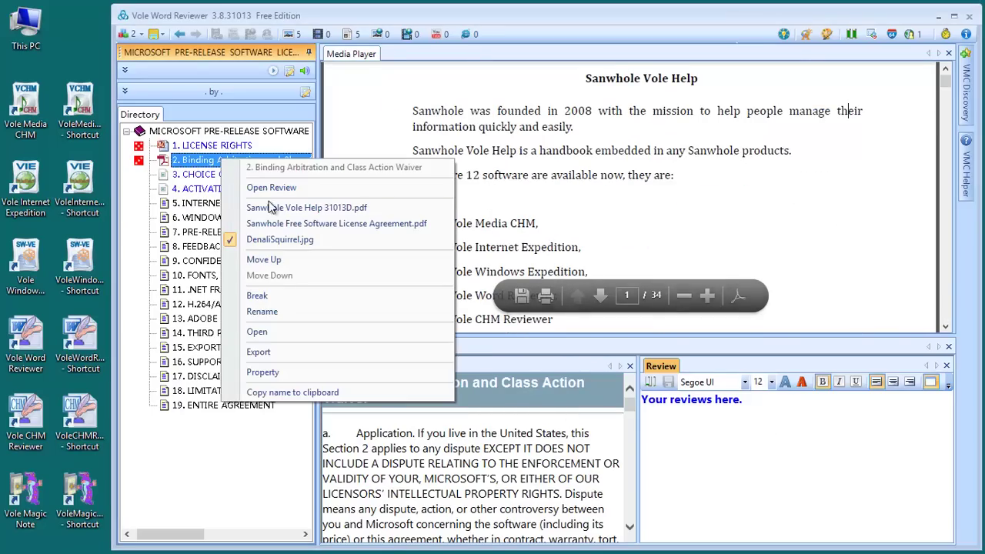
{"action": "left_click", "coordinate": [281, 224]}
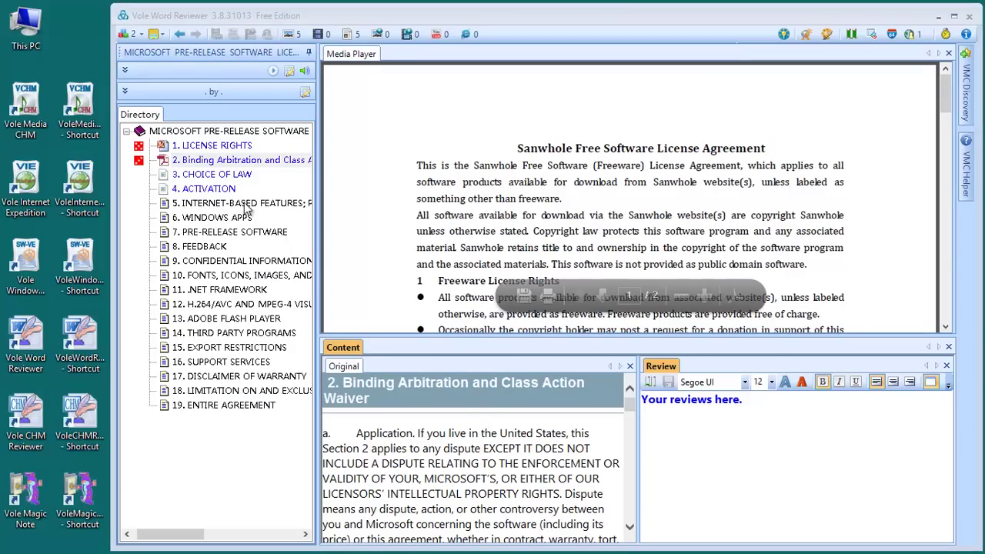
{"action": "right_click", "coordinate": [224, 166]}
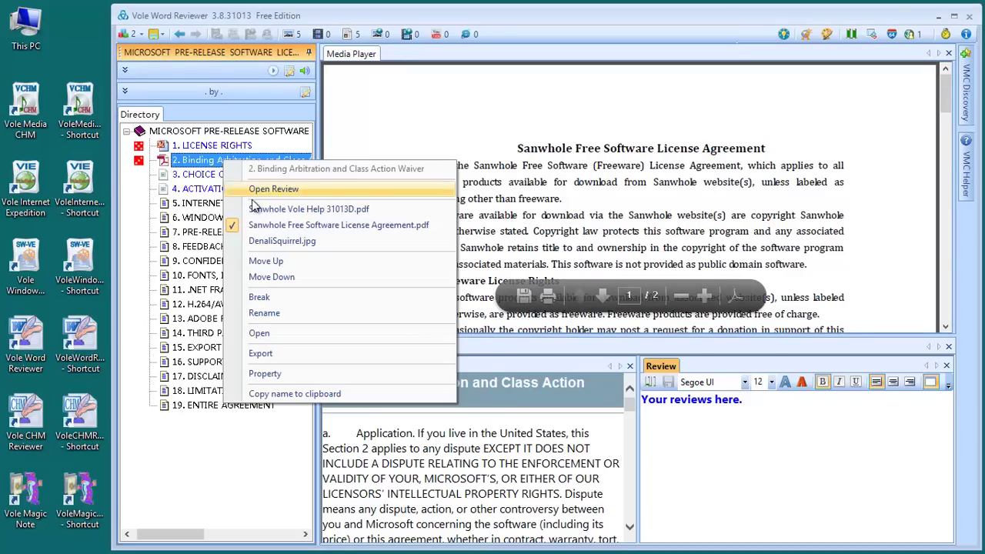
{"action": "left_click", "coordinate": [345, 262]}
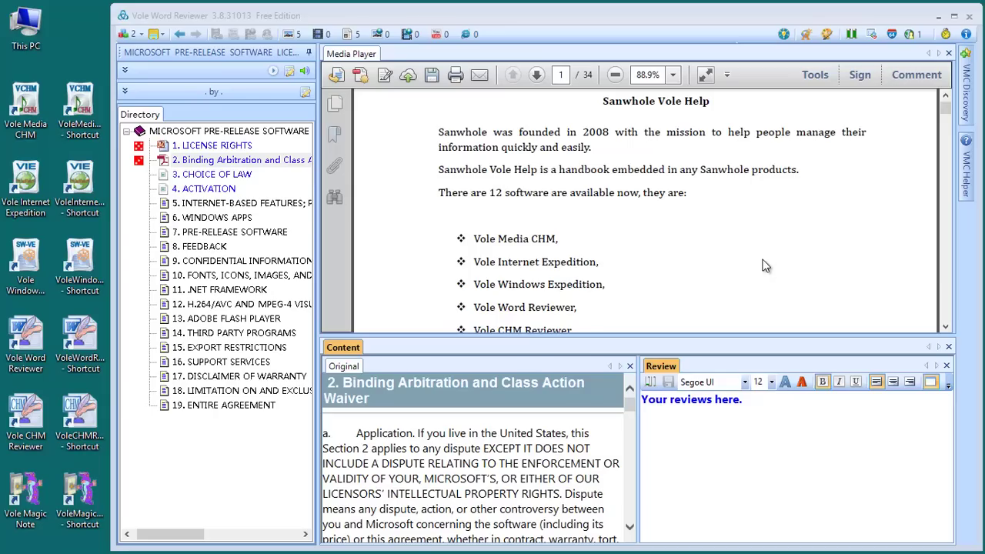
Look over the first page of the help PDF and toggle its page thumbnails on and off.
{"action": "scroll", "coordinate": [763, 264], "scroll_direction": "down", "scroll_amount": 3}
{"action": "scroll", "coordinate": [749, 139], "scroll_direction": "up", "scroll_amount": 4}
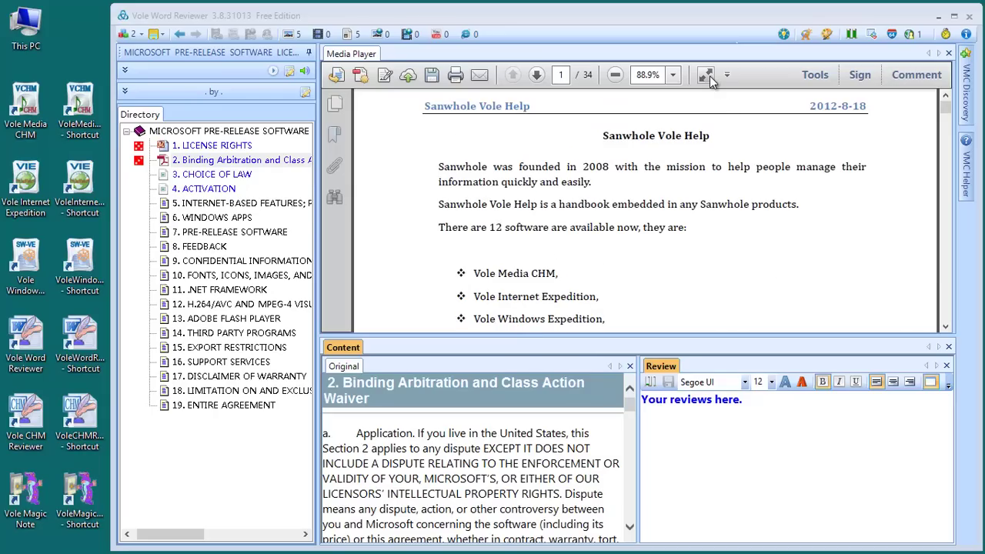
{"action": "left_click", "coordinate": [335, 105]}
{"action": "left_click", "coordinate": [335, 105]}
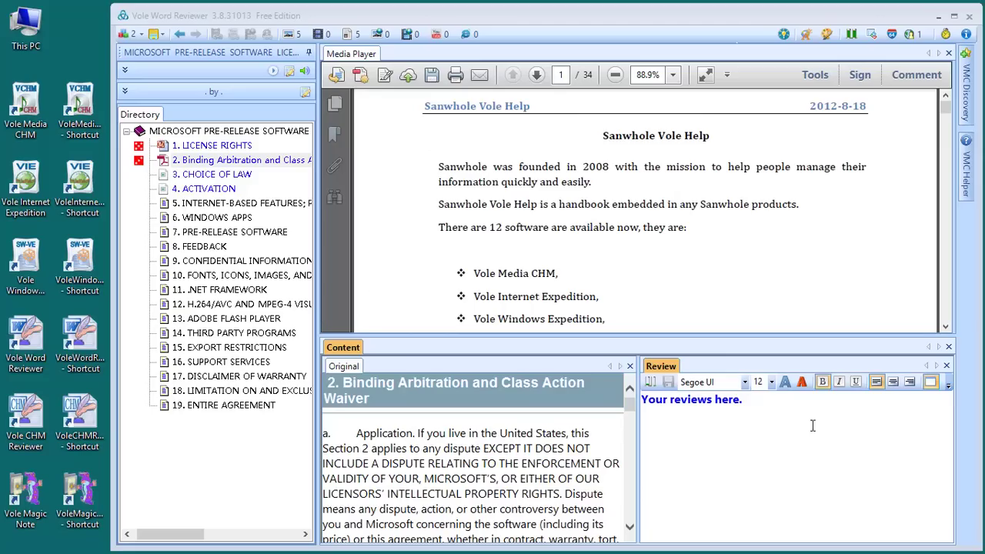